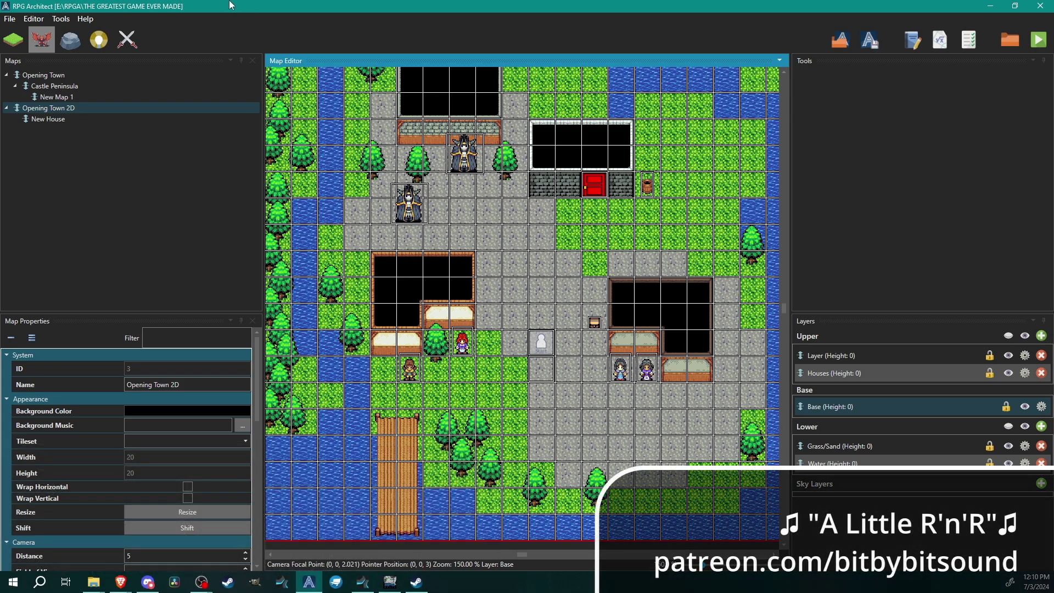
Step: Open the Database's User Interfaces section and select 000: message_boox
click(60, 18)
click(77, 33)
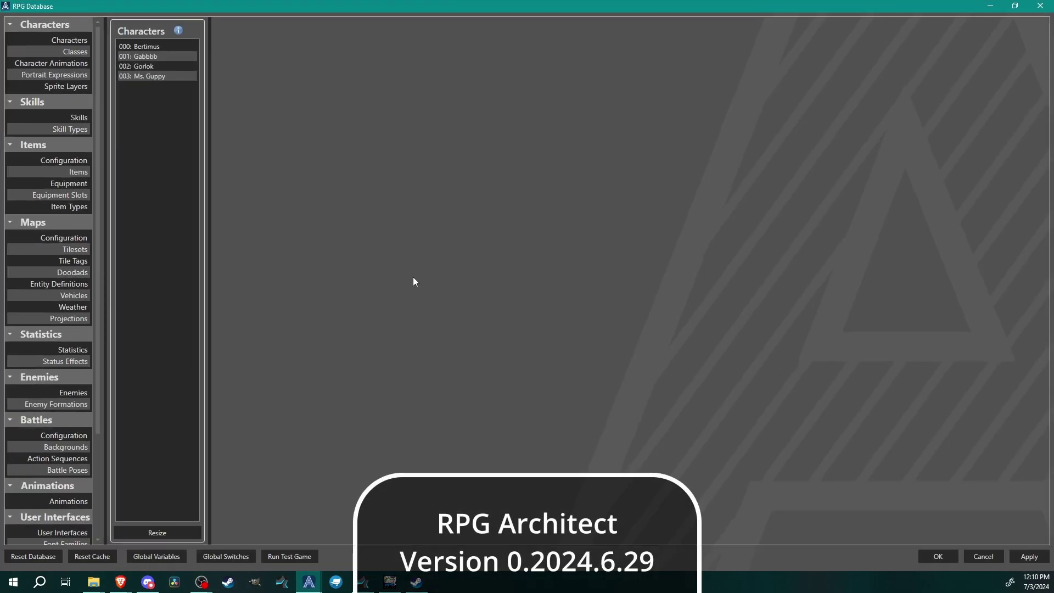
scroll(95, 318, down, 4)
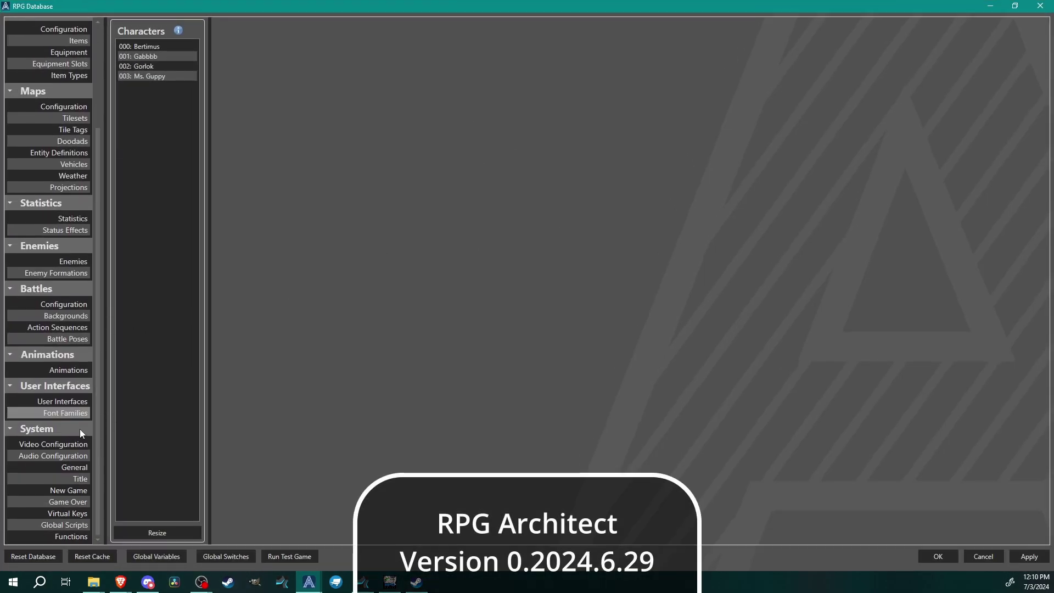
click(66, 403)
click(175, 46)
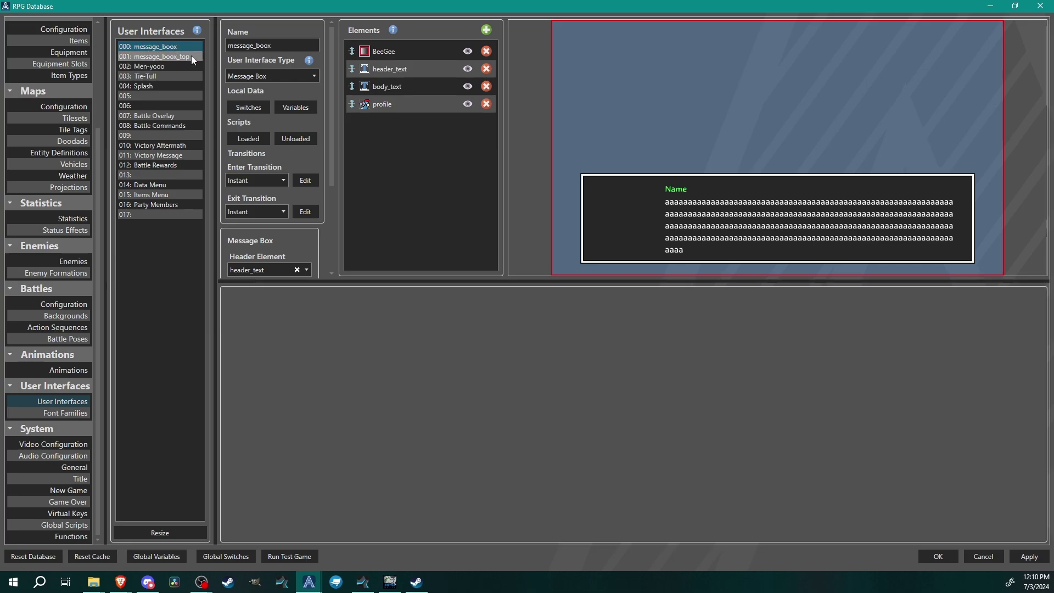
Step: Rename interface 001 from message_boox_top to message_boox_options
click(164, 56)
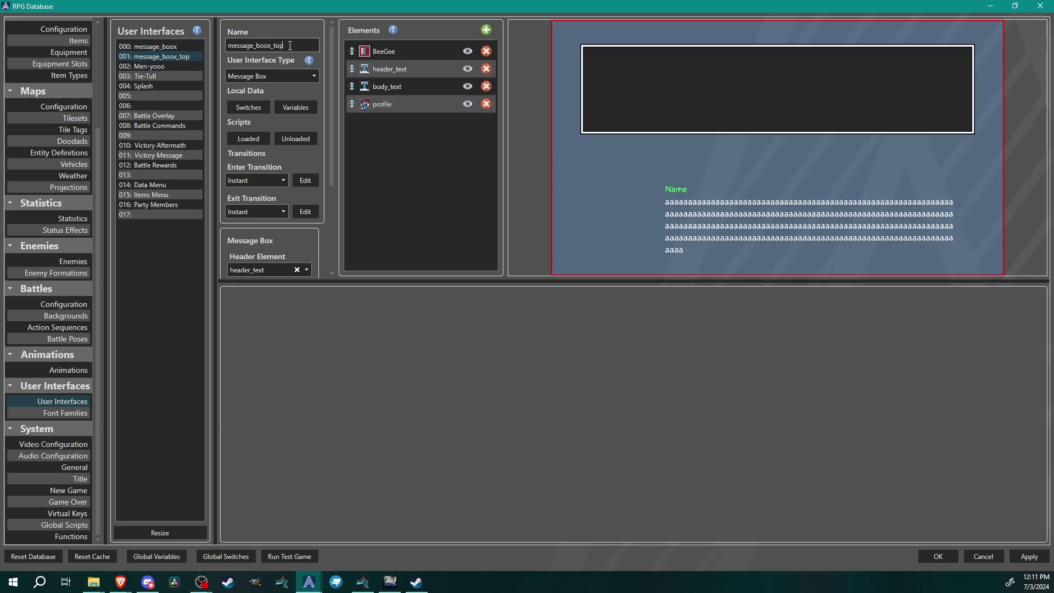
double_click(279, 45)
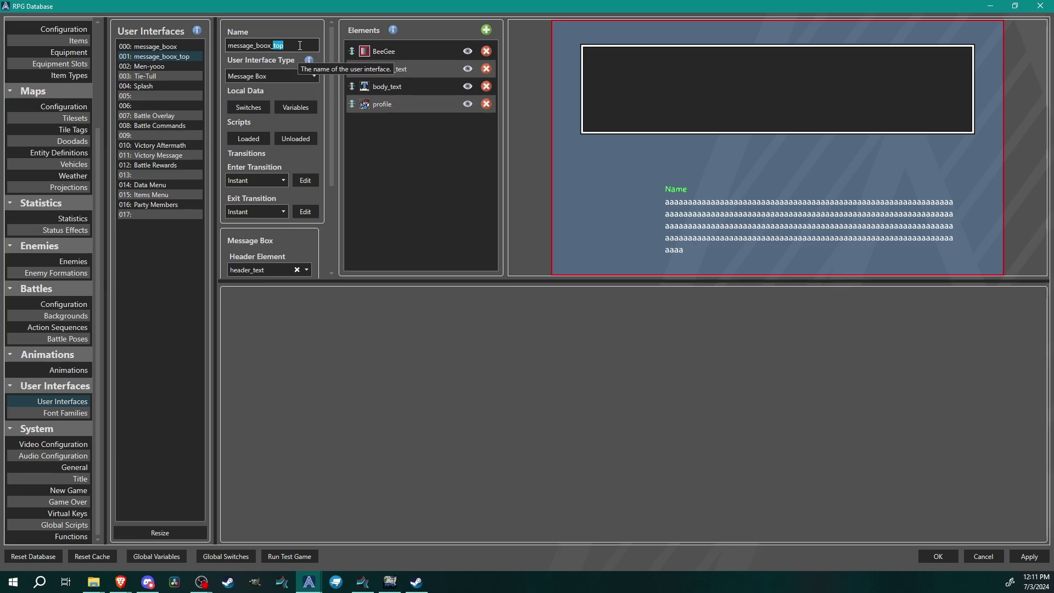
text(options)
Step: Delete the profile, body_text and header_text elements
click(487, 104)
click(487, 87)
click(487, 69)
Step: Set BeeGee's Relative Width to 25% and Relative X to 70%
click(413, 51)
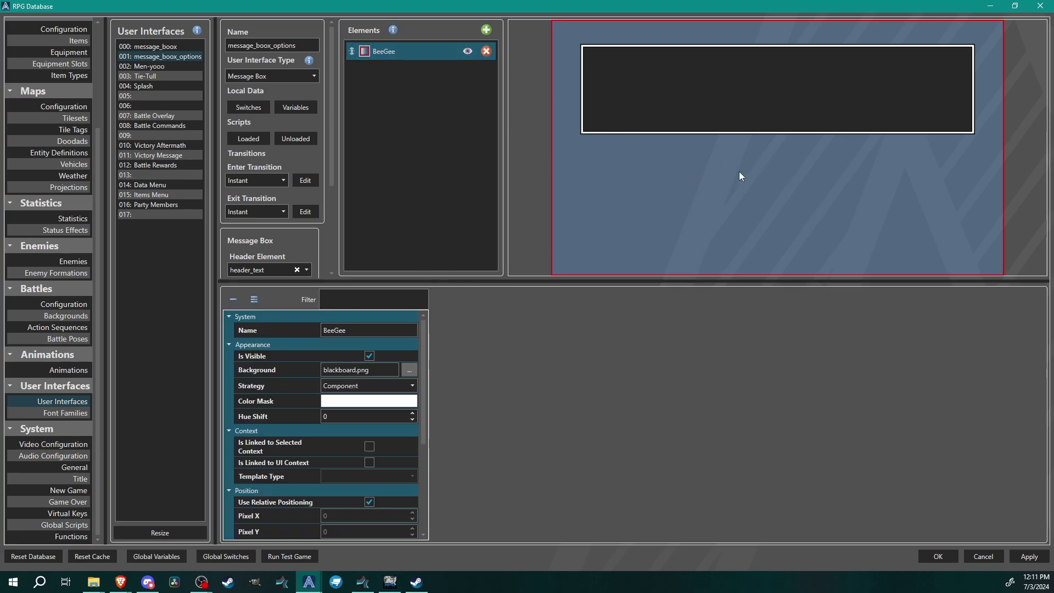
scroll(252, 391, down, 5)
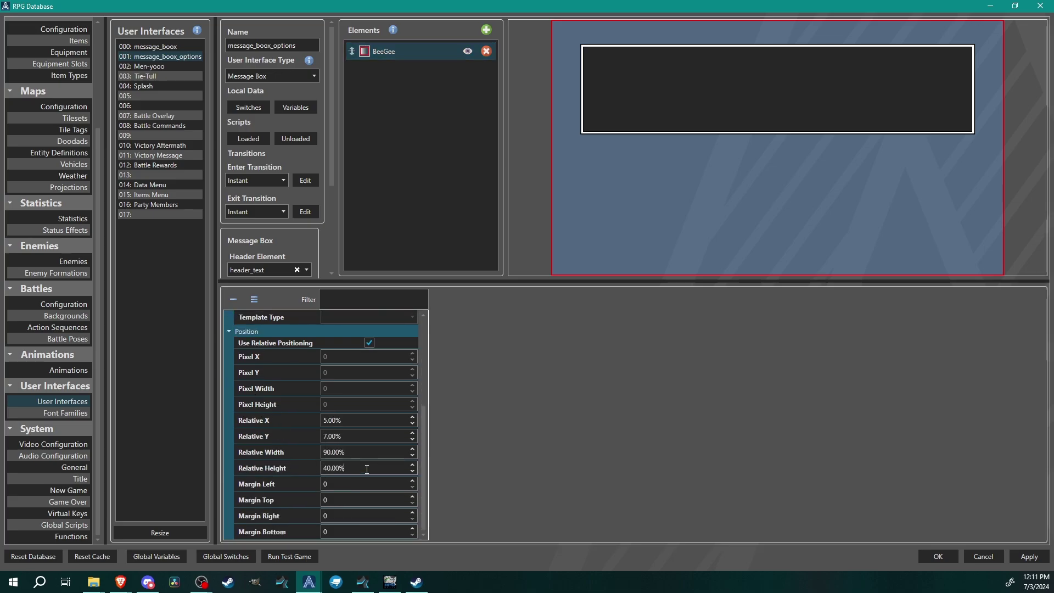
double_click(367, 470)
double_click(353, 453)
text(30)
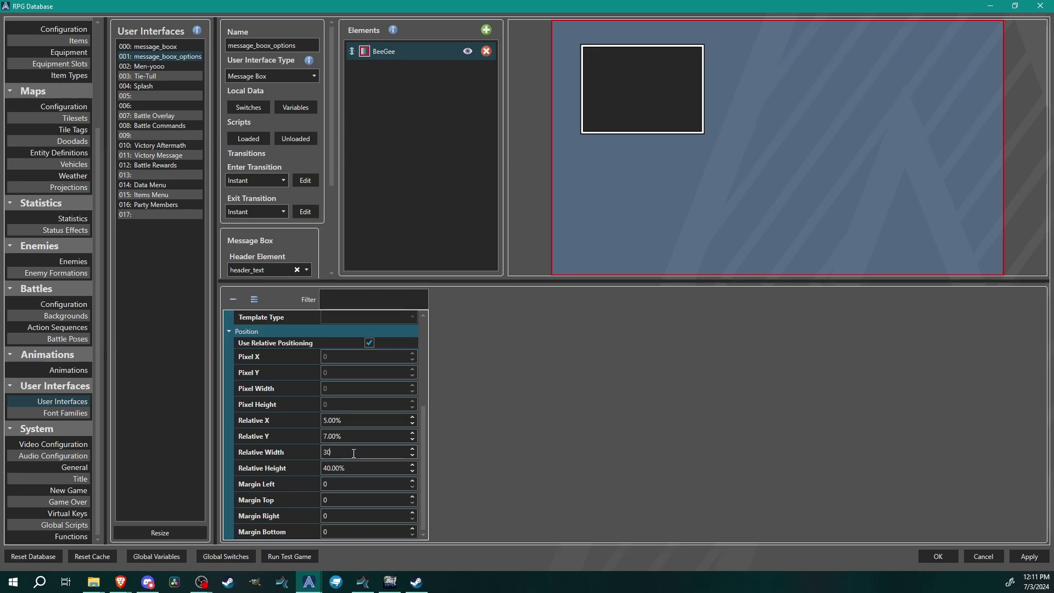
key(BackSpace)
text(20)
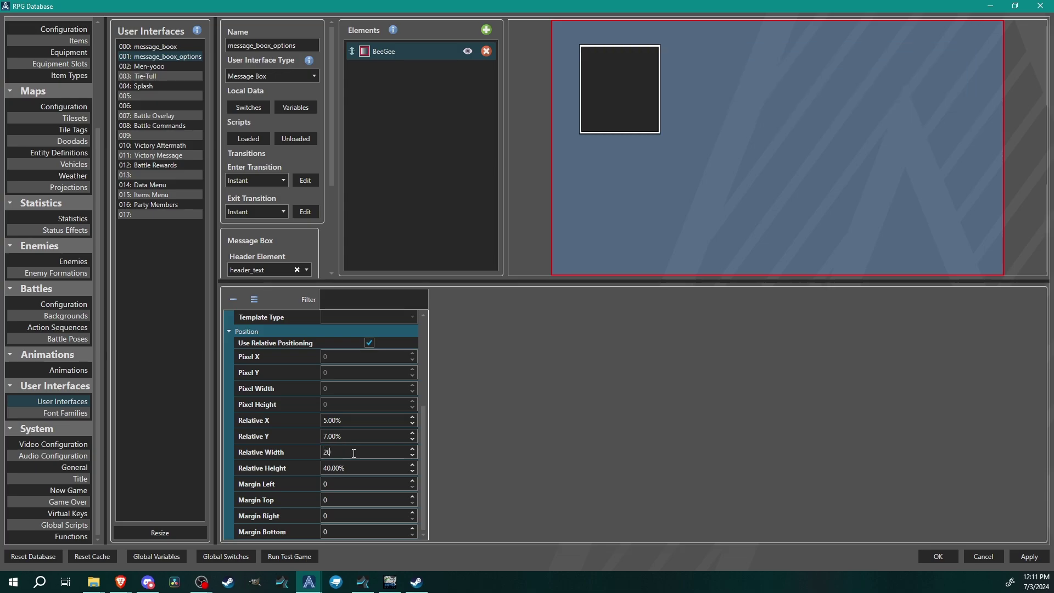
key(BackSpace)
text(5)
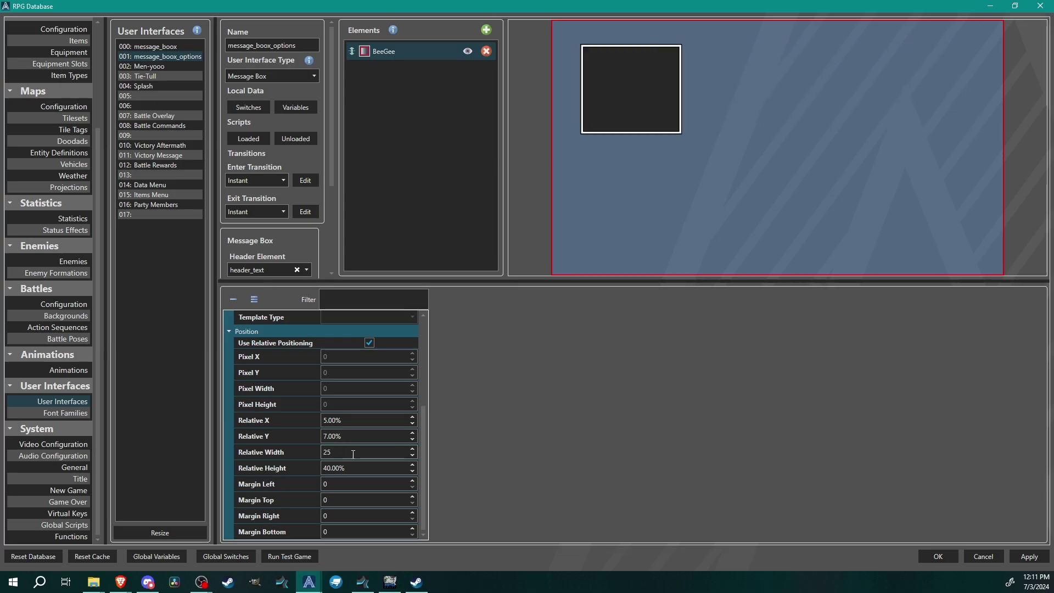
click(369, 422)
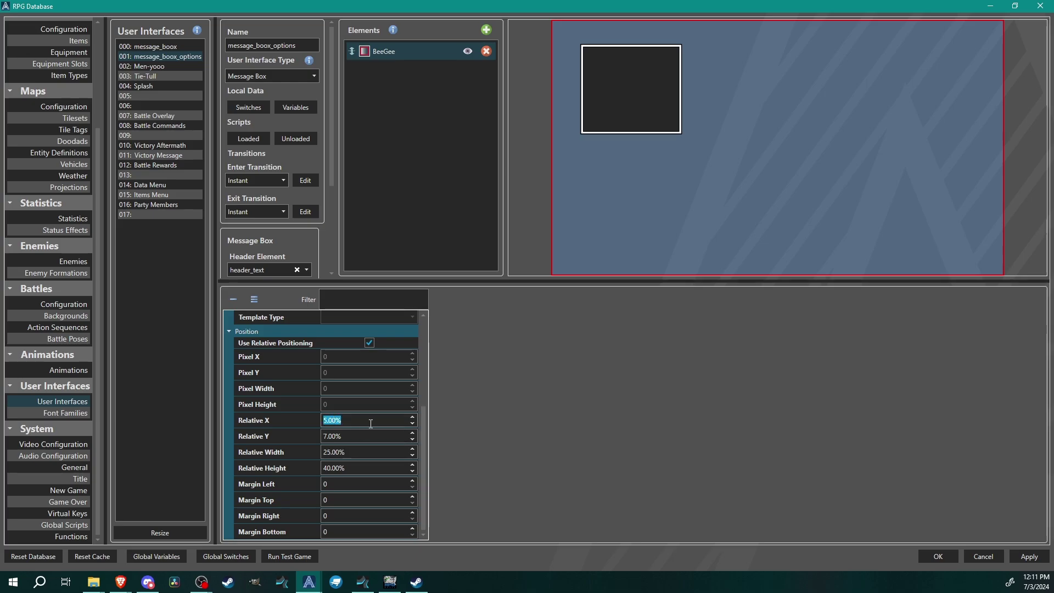
text(70)
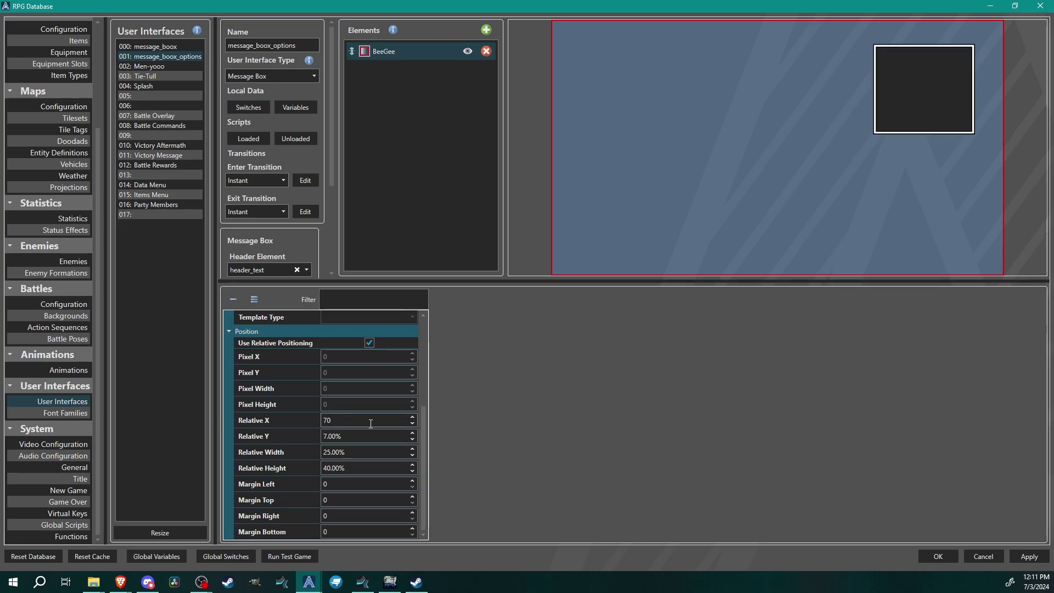
click(370, 436)
text(60)
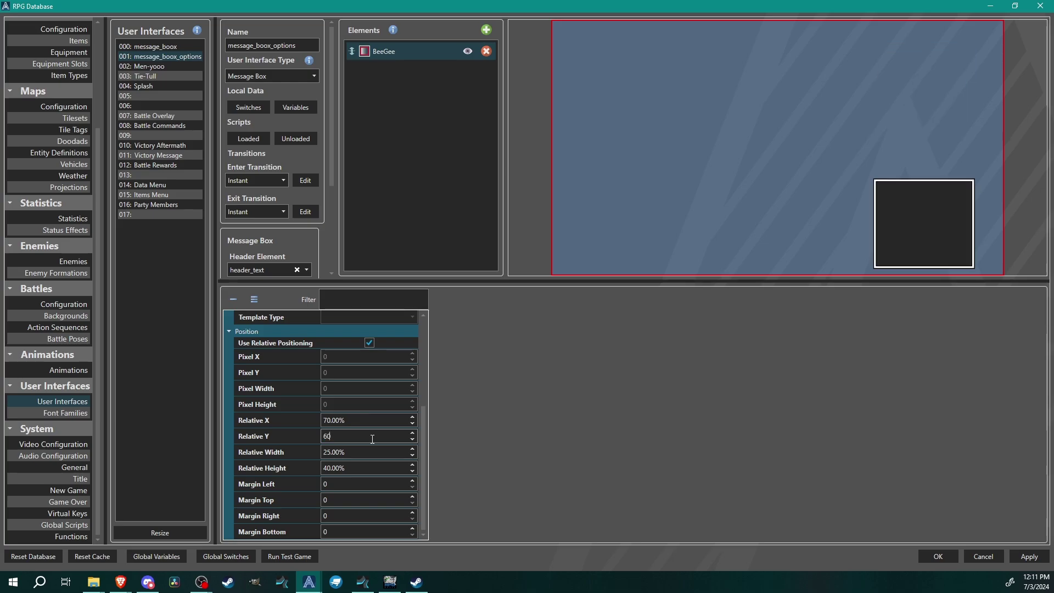
Step: Reselect BeeGee in message_boox_options and set its Relative Y to 26%
scroll(372, 440, down, 6)
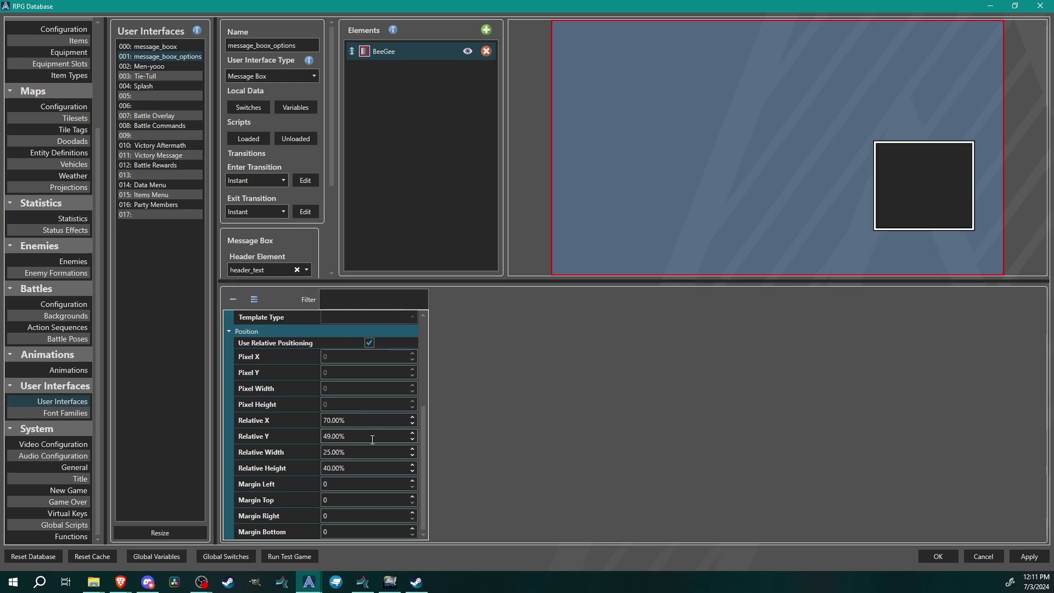
scroll(372, 439, up, 2)
scroll(372, 440, up, 5)
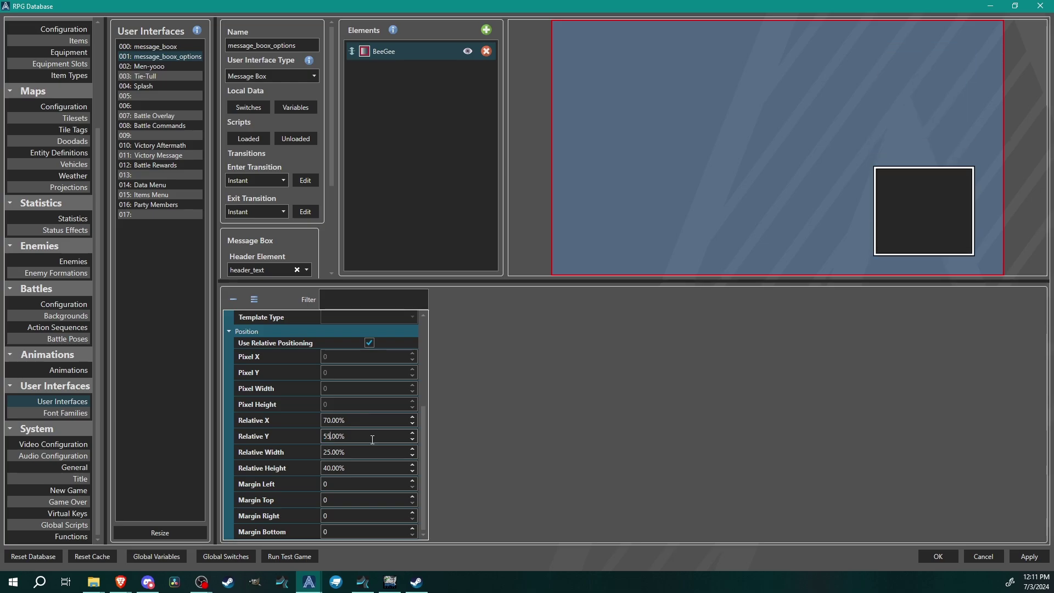
scroll(372, 439, down, 20)
scroll(372, 439, down, 4)
click(163, 46)
click(167, 55)
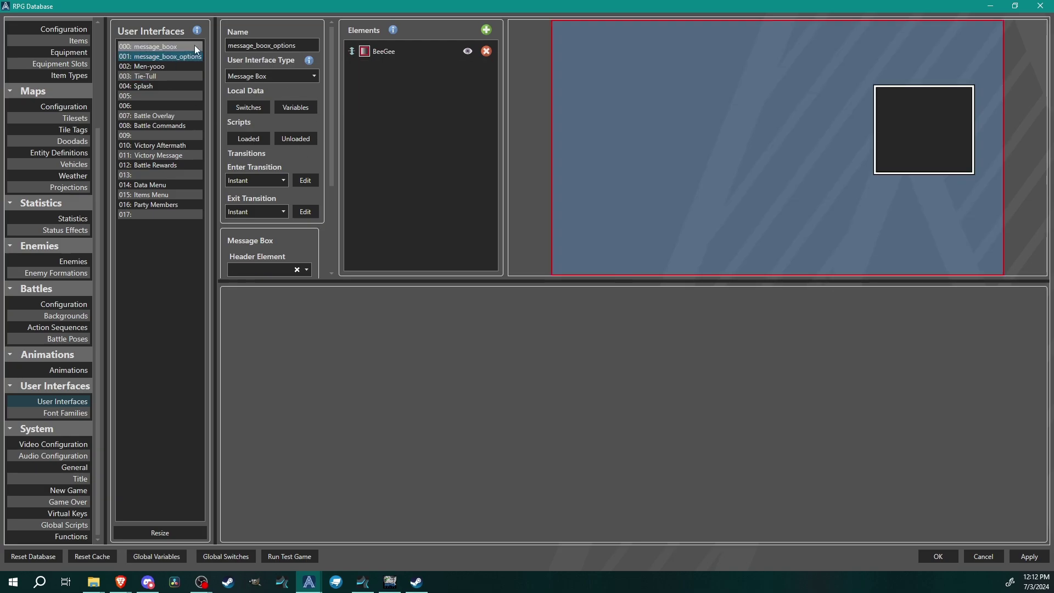
click(412, 51)
scroll(288, 436, down, 5)
click(373, 435)
scroll(373, 435, up, 3)
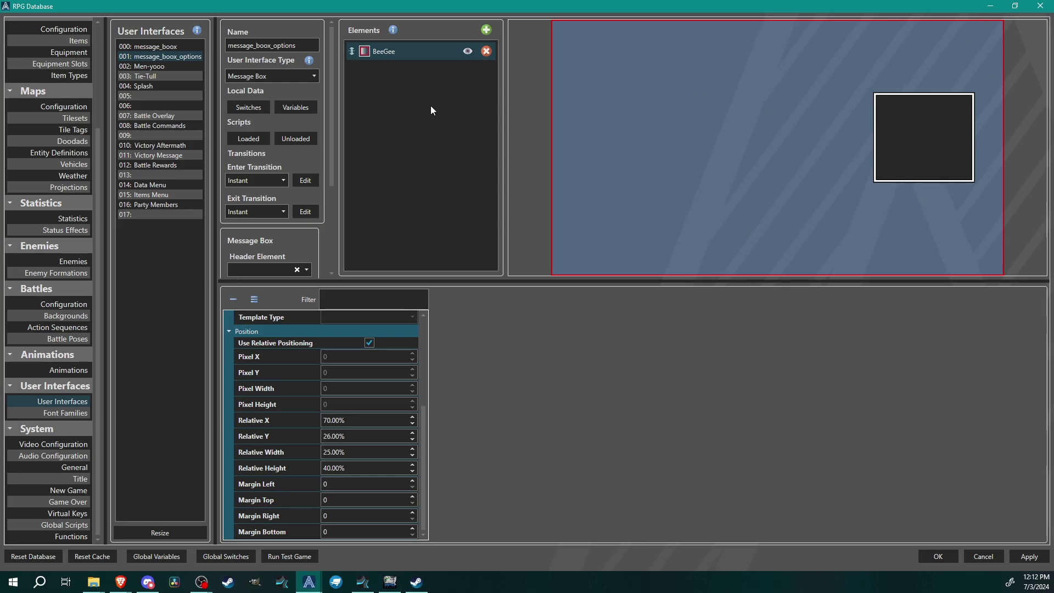
Step: Add a new List element named Ahpshuns
click(487, 30)
click(523, 34)
click(385, 68)
click(330, 328)
text(Ahpshuns)
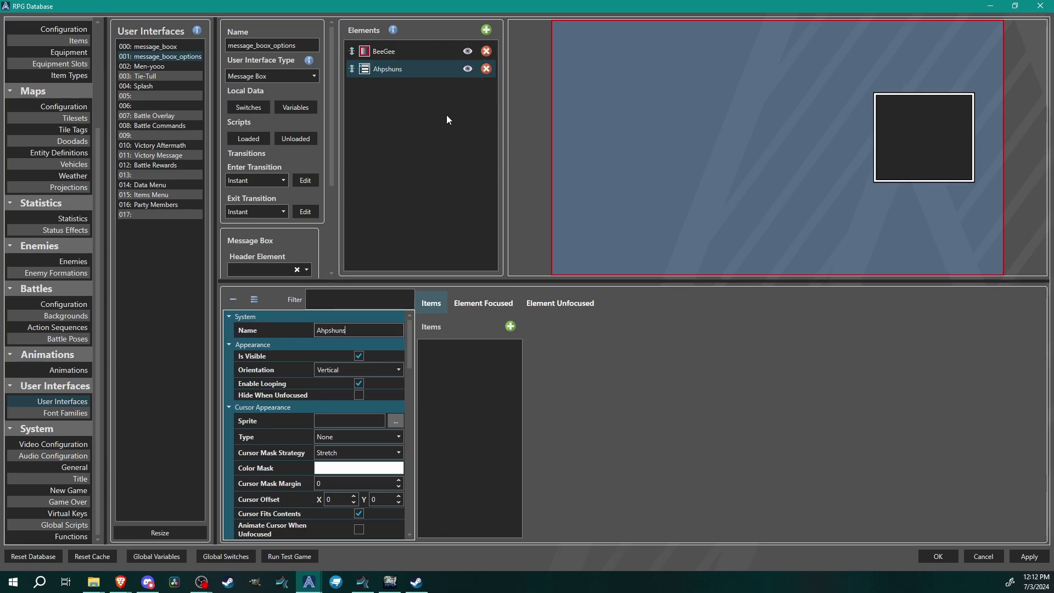
click(389, 70)
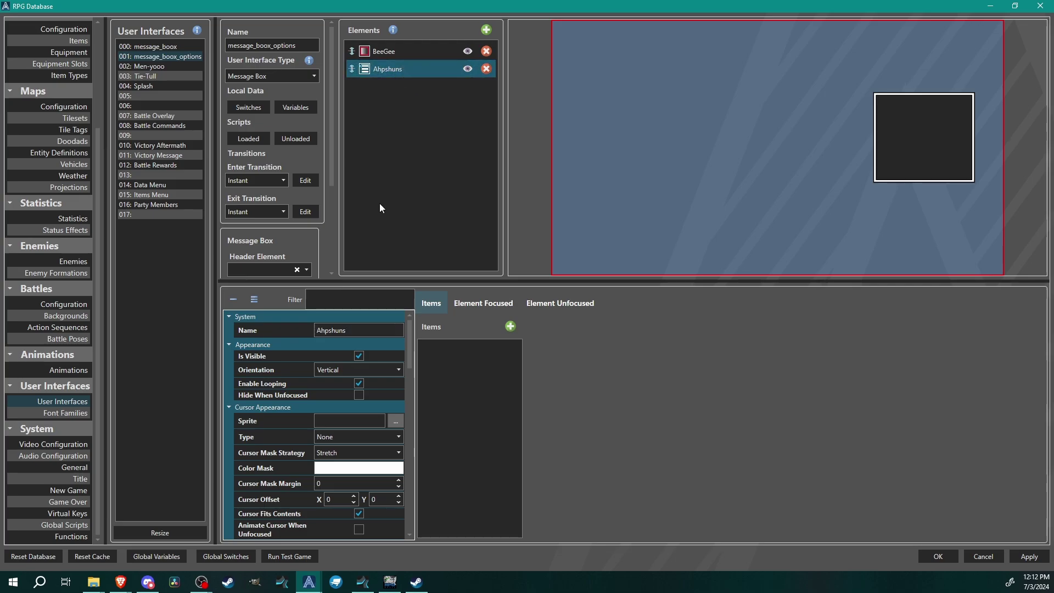
Step: Set the User Interface Type to Dialogue
scroll(271, 247, down, 1)
scroll(269, 231, up, 1)
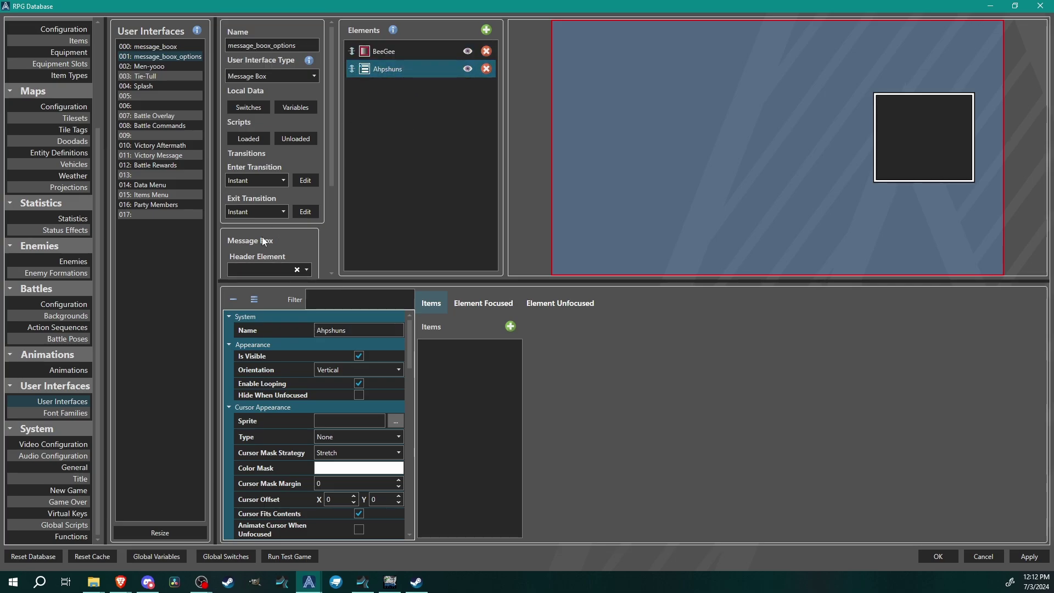
click(264, 75)
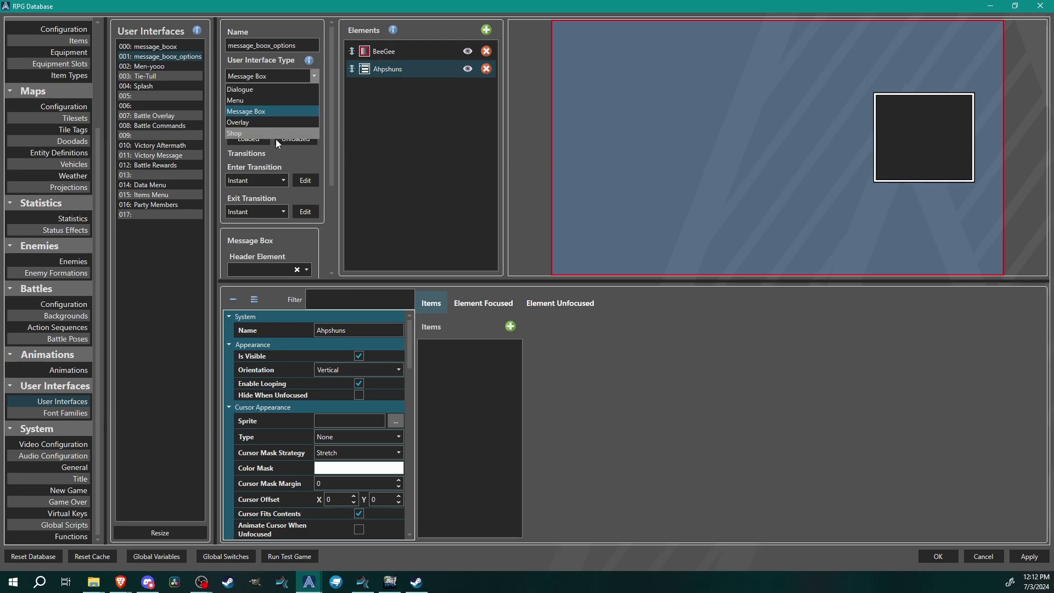
click(250, 91)
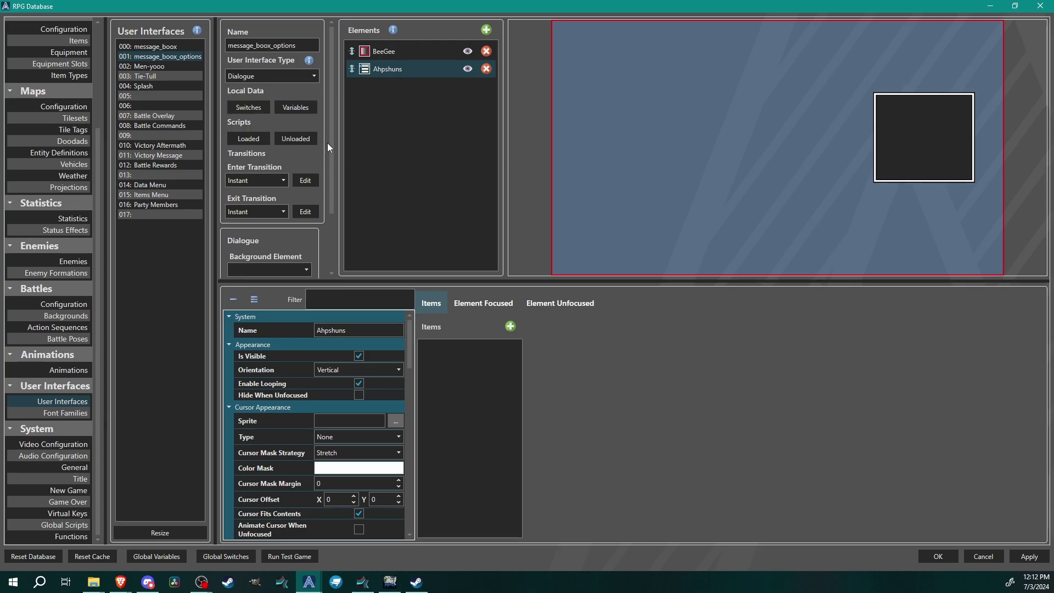
Step: Choose BeeGee as Background Element and Ahpshuns as Options Element in the Dialogue section
scroll(327, 143, down, 2)
click(262, 209)
click(242, 227)
click(291, 243)
click(267, 256)
scroll(221, 236, down, 1)
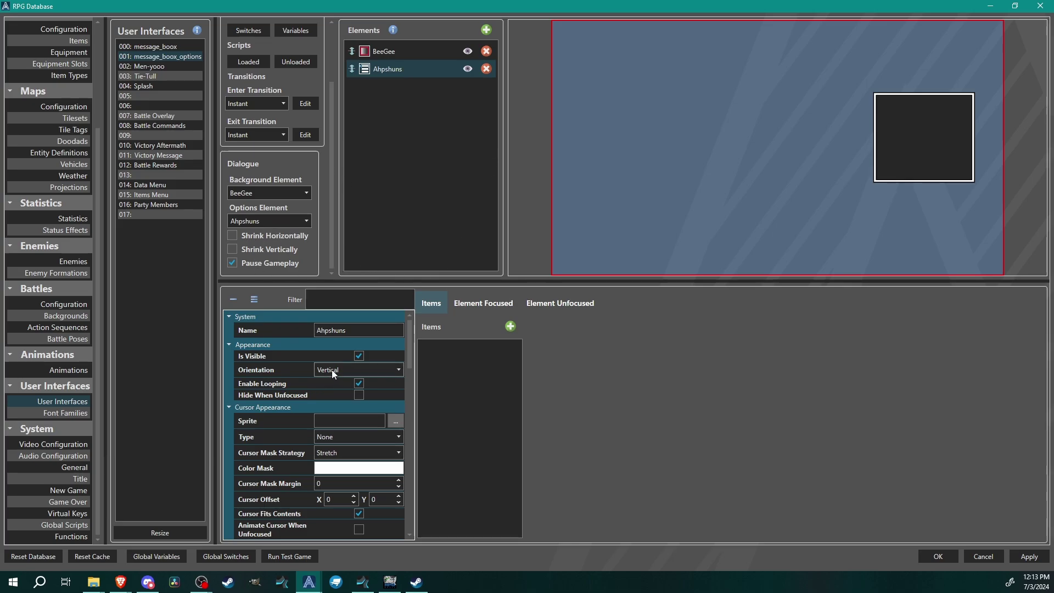
scroll(272, 381, down, 4)
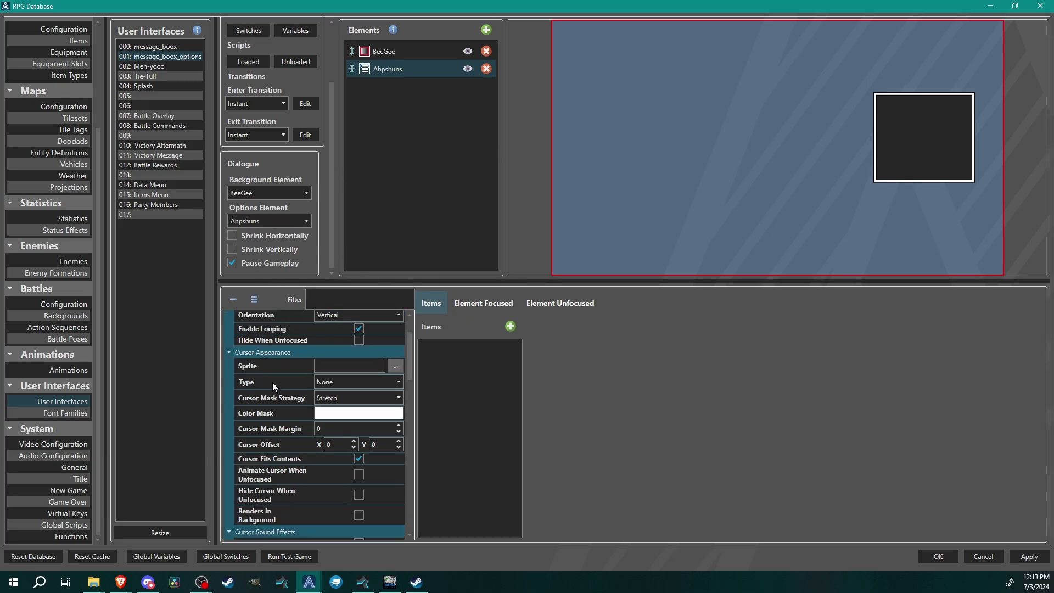
scroll(285, 387, down, 3)
scroll(285, 387, up, 5)
Step: Add two items to the Ahpshuns list and enter their texts, Yes and No
click(511, 326)
click(463, 363)
click(640, 387)
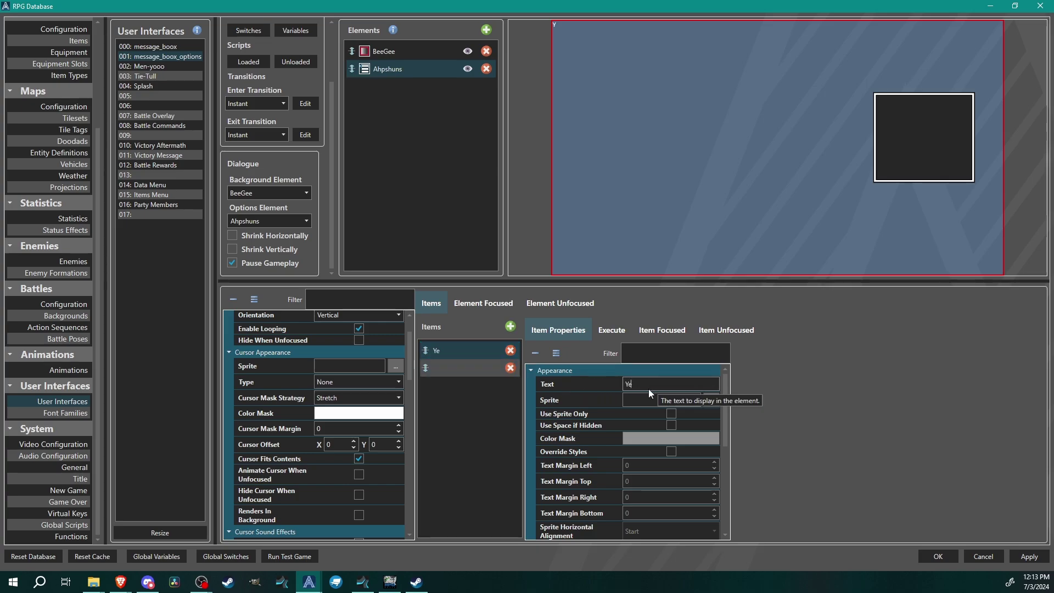
click(433, 369)
click(644, 387)
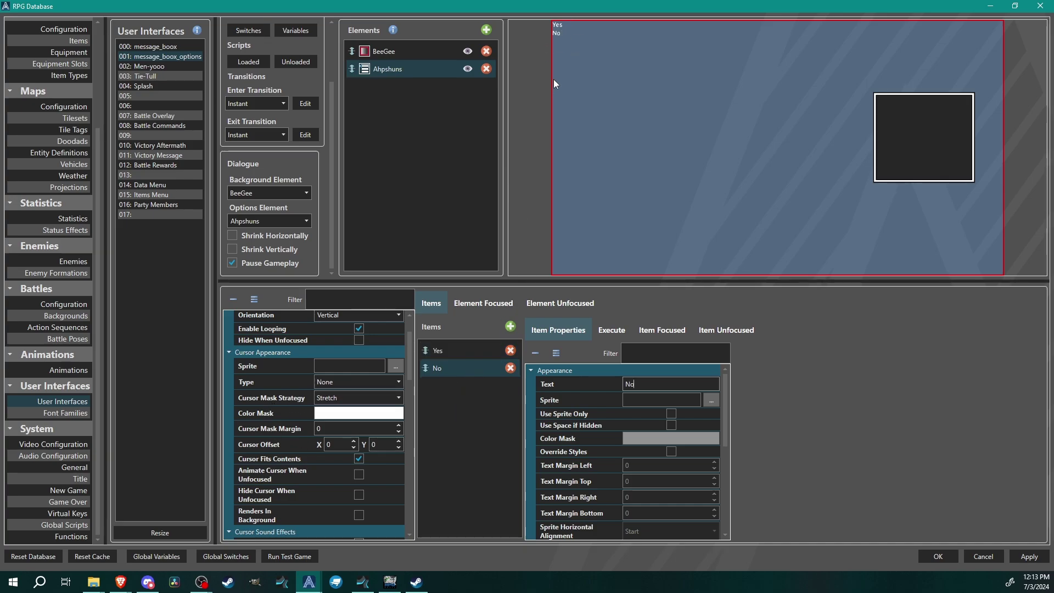
Step: Set the Ahpshuns list's font size to 36 and Relative X to 60%
scroll(318, 428, down, 6)
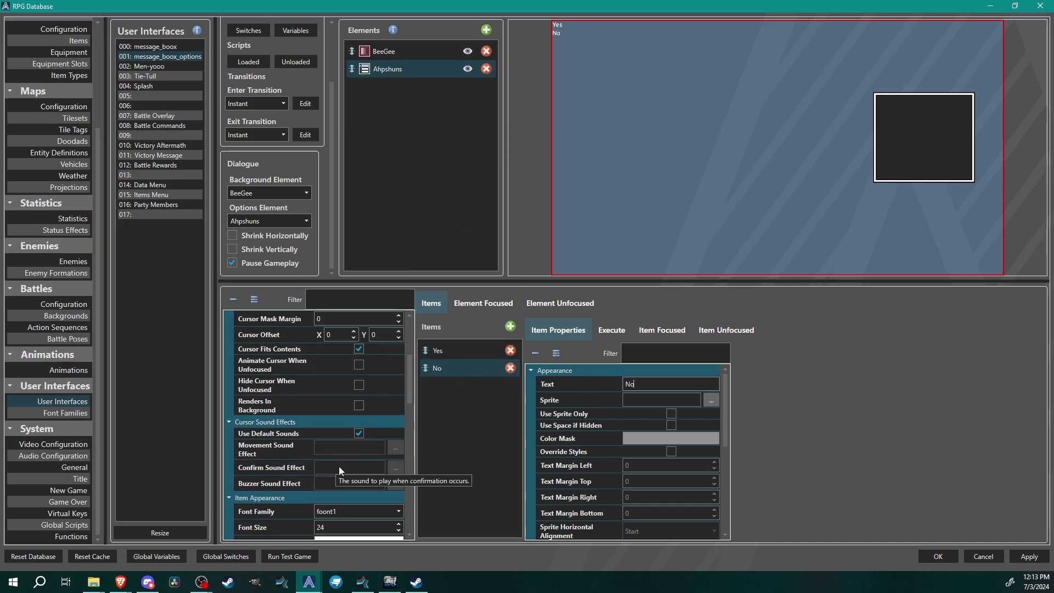
double_click(359, 470)
text(36)
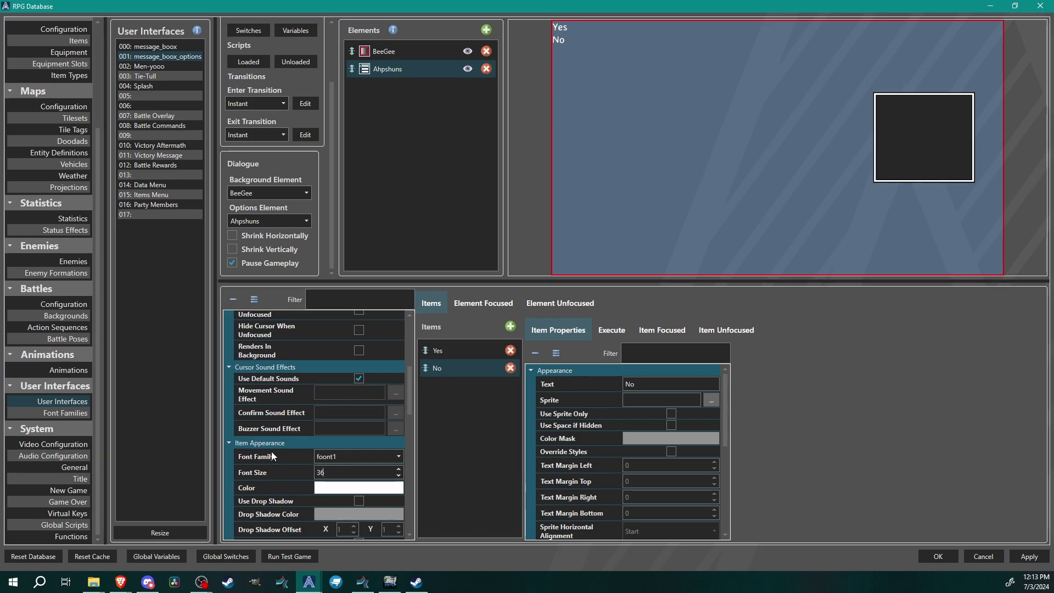
scroll(273, 456, down, 9)
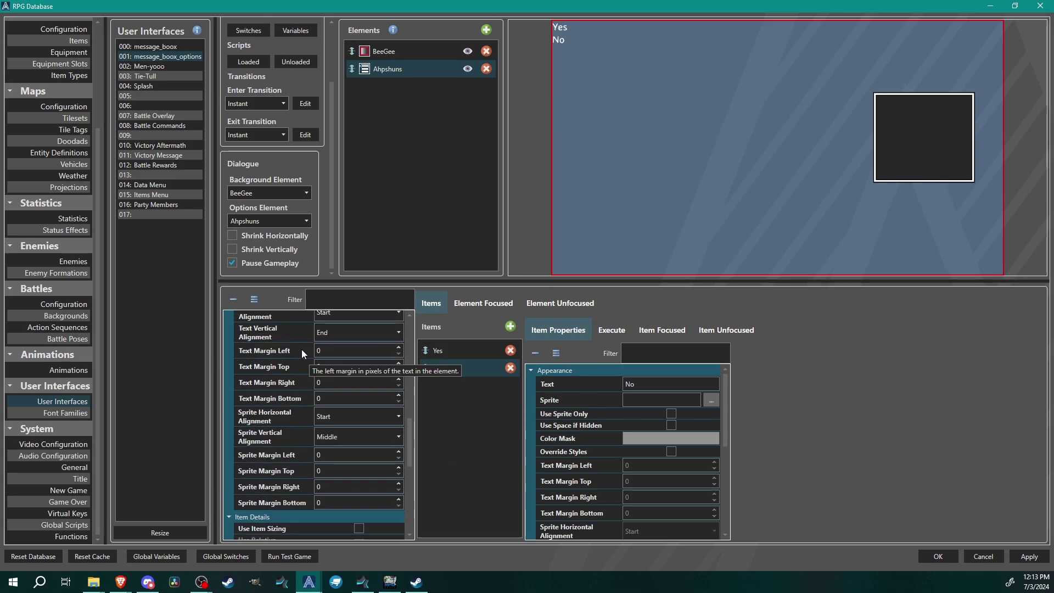
scroll(272, 449, down, 5)
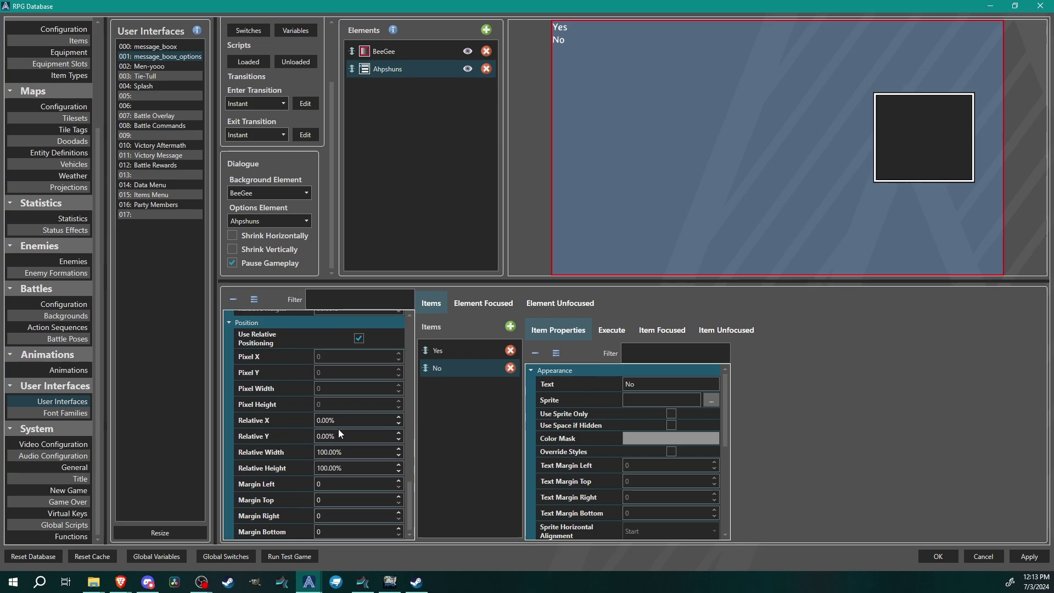
drag(334, 420, 317, 420)
text(60)
scroll(357, 422, up, 1)
scroll(357, 422, up, 4)
key(Tab)
scroll(359, 440, up, 20)
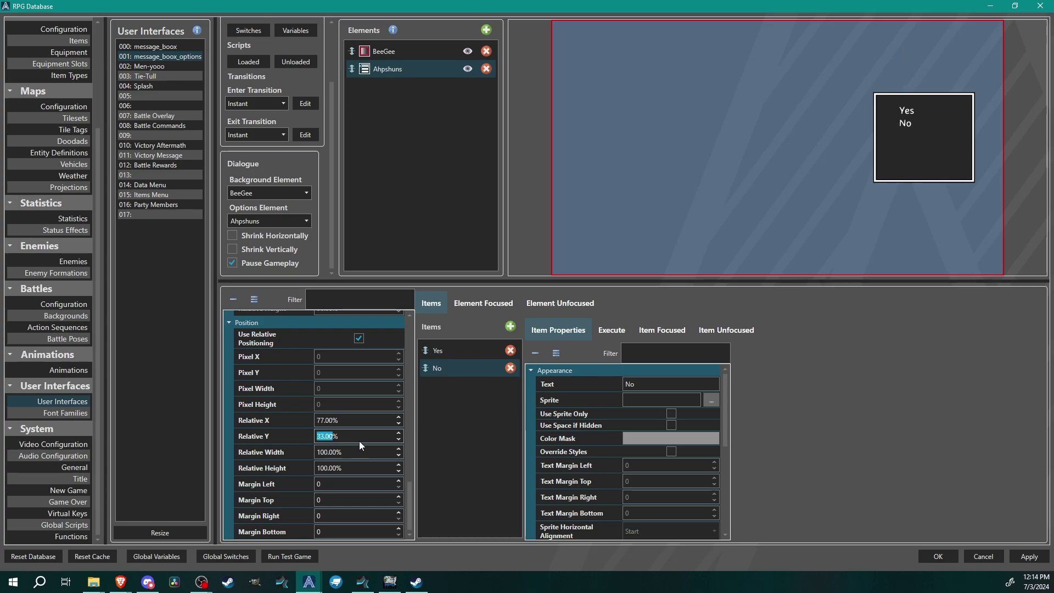
scroll(359, 441, up, 2)
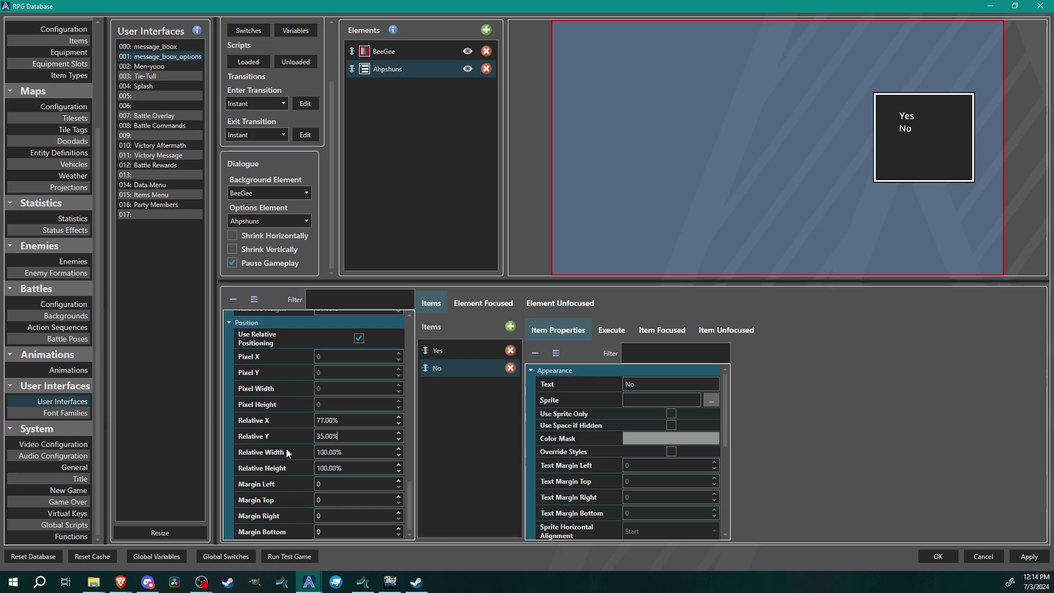
scroll(289, 424, up, 5)
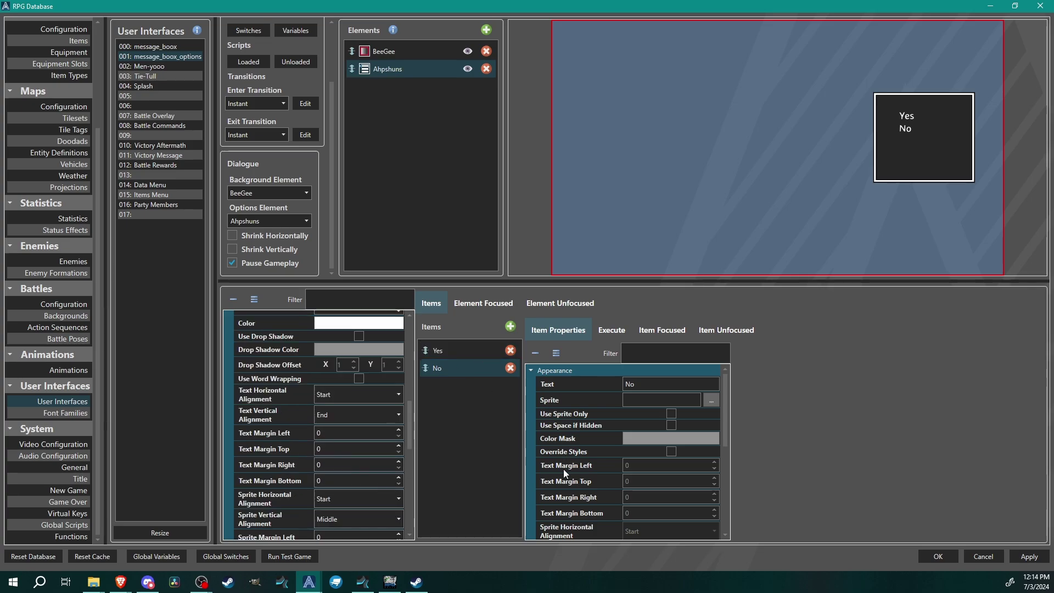
Step: Give the list items End vertical alignment and a bottom text margin of 15
click(438, 351)
scroll(230, 384, up, 3)
drag(413, 408, 413, 444)
click(342, 410)
text(10)
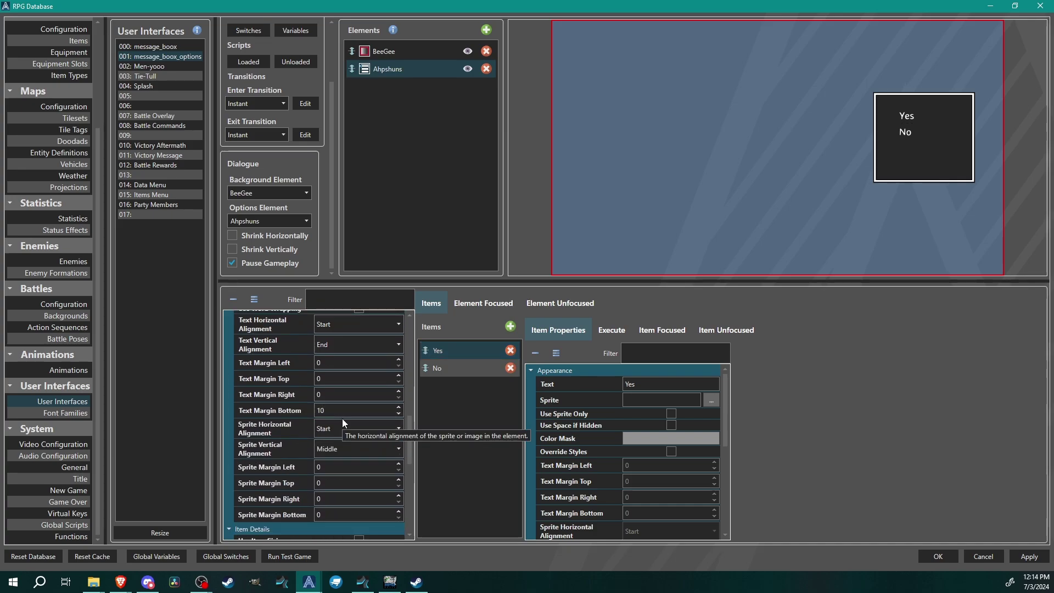
key(ctrl+a)
text(15)
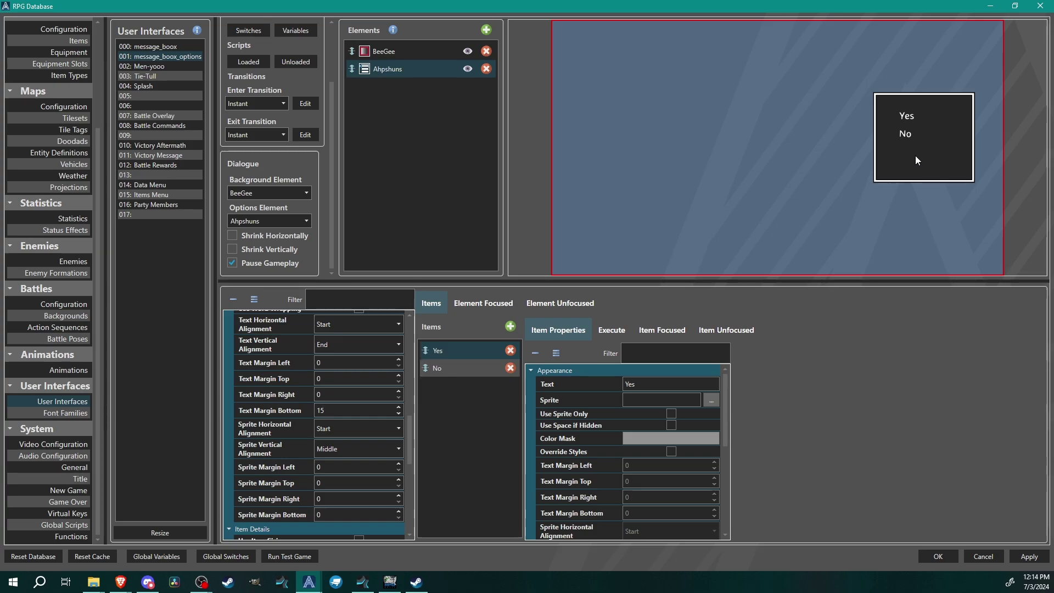
drag(409, 418, 416, 394)
scroll(406, 379, up, 3)
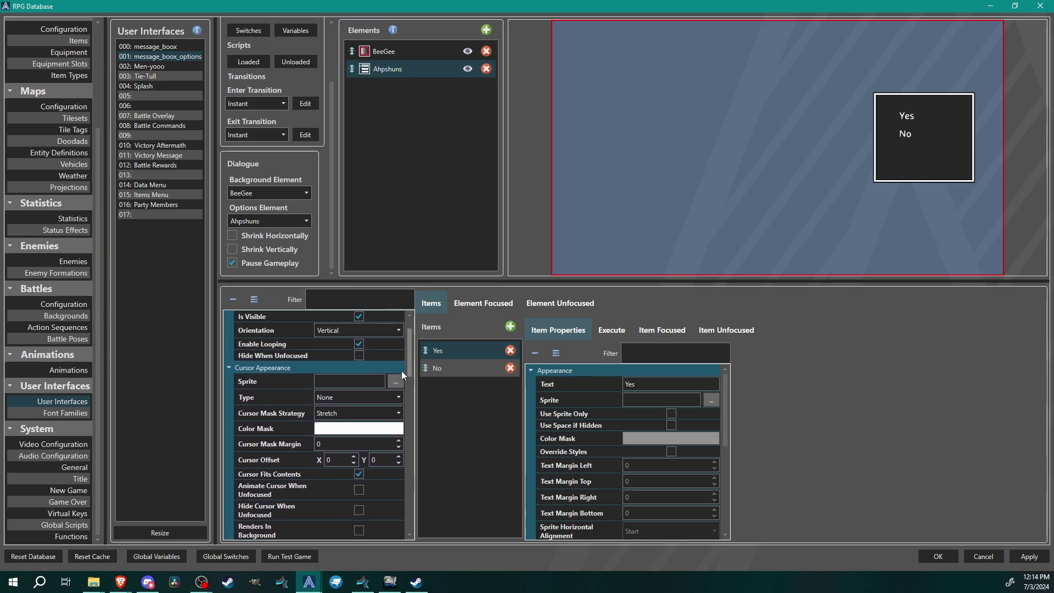
Step: Set the cursor sprite to red cursor.png with type Pointer - Left
click(396, 382)
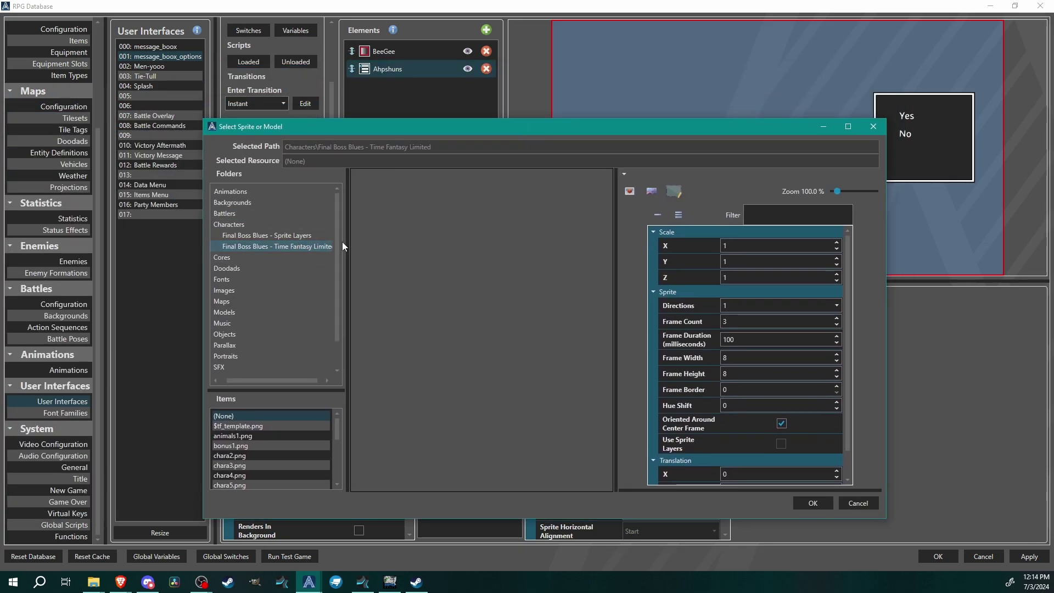
scroll(337, 242, down, 2)
drag(279, 381, 233, 388)
click(228, 369)
click(273, 435)
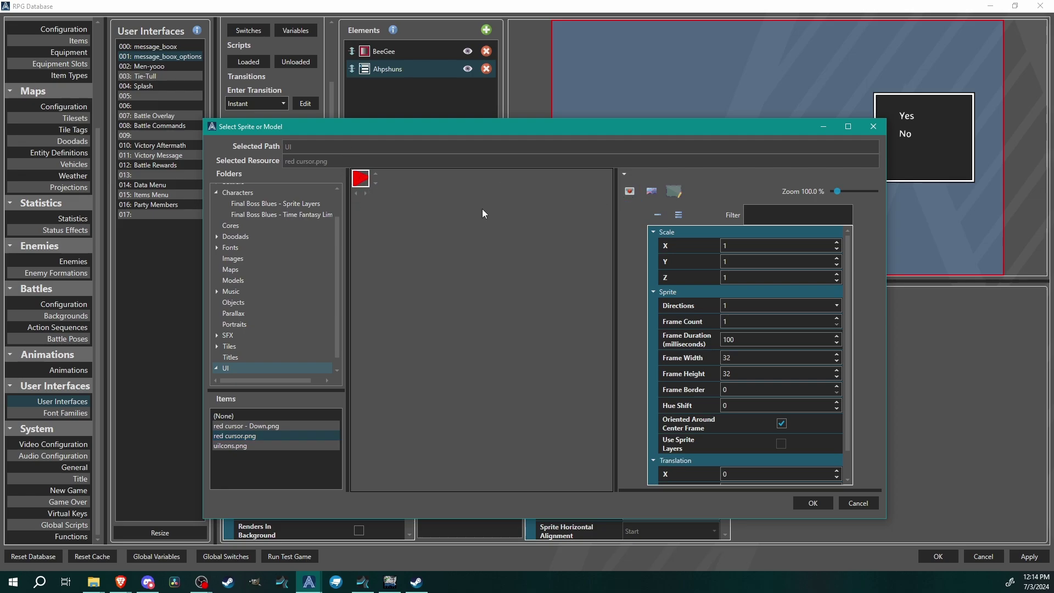
click(813, 503)
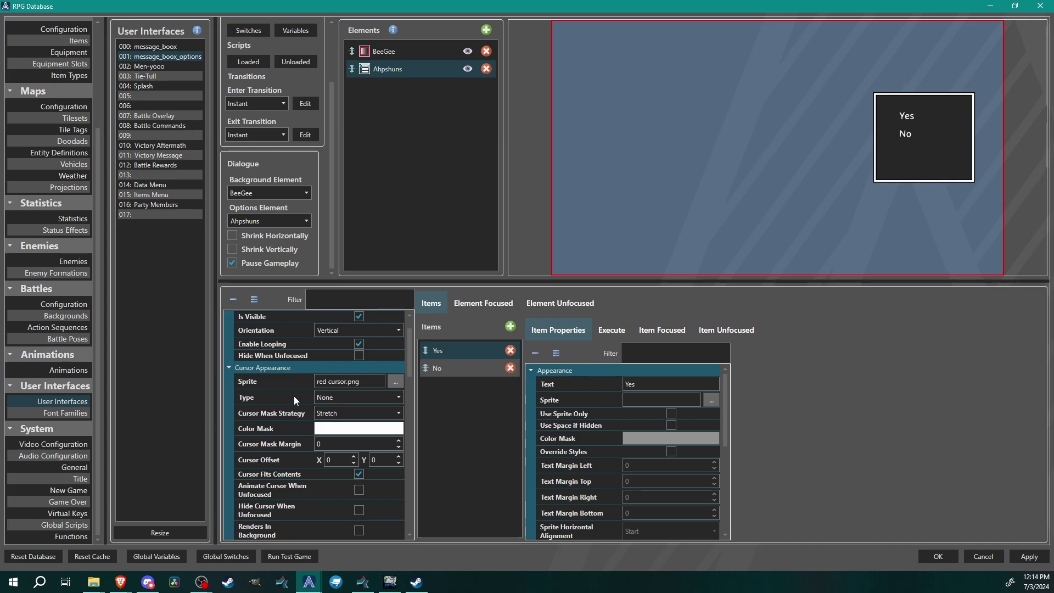
click(341, 399)
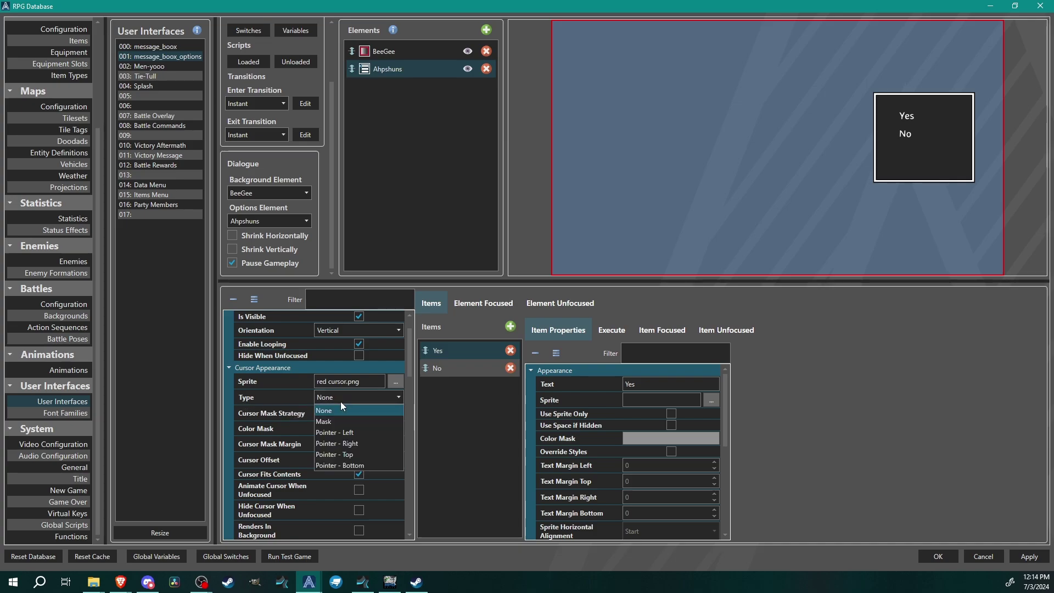
click(341, 432)
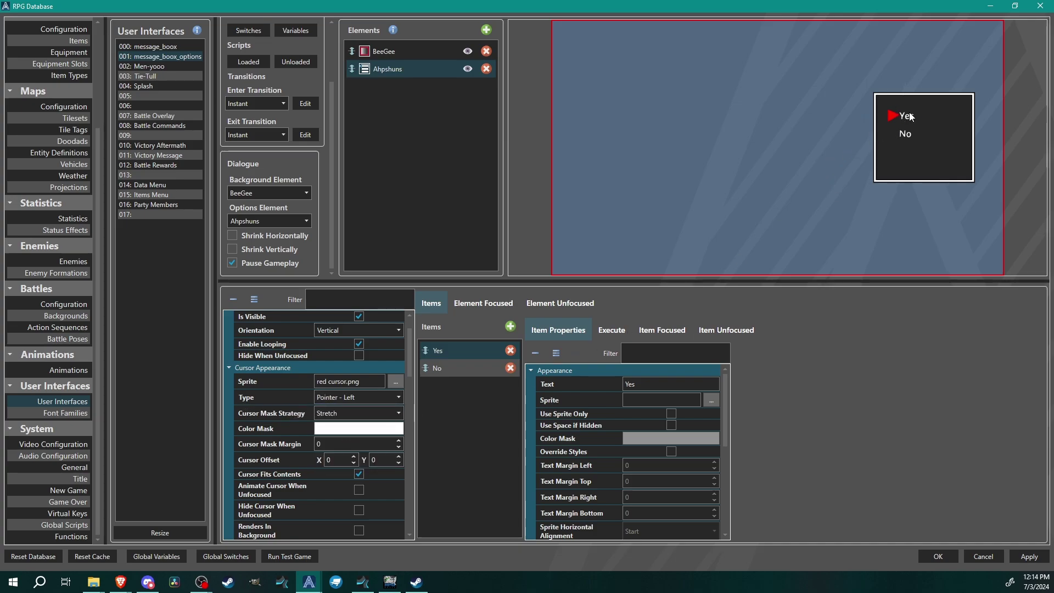
Step: Adjust the cursor offset, apply the changes and close the database with OK
scroll(335, 460, down, 3)
scroll(336, 460, down, 7)
click(384, 459)
click(1030, 557)
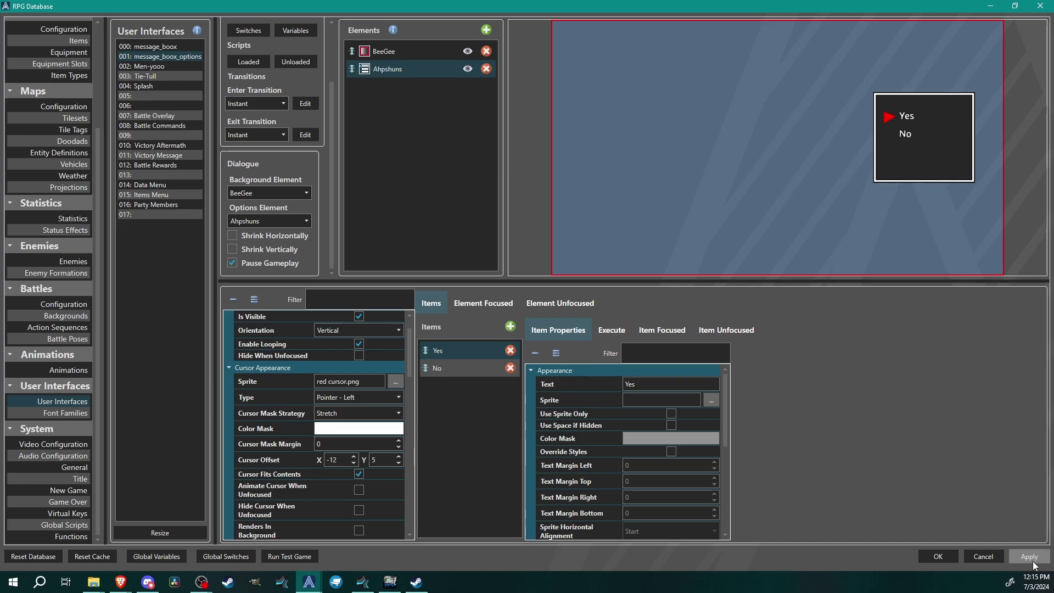
click(936, 557)
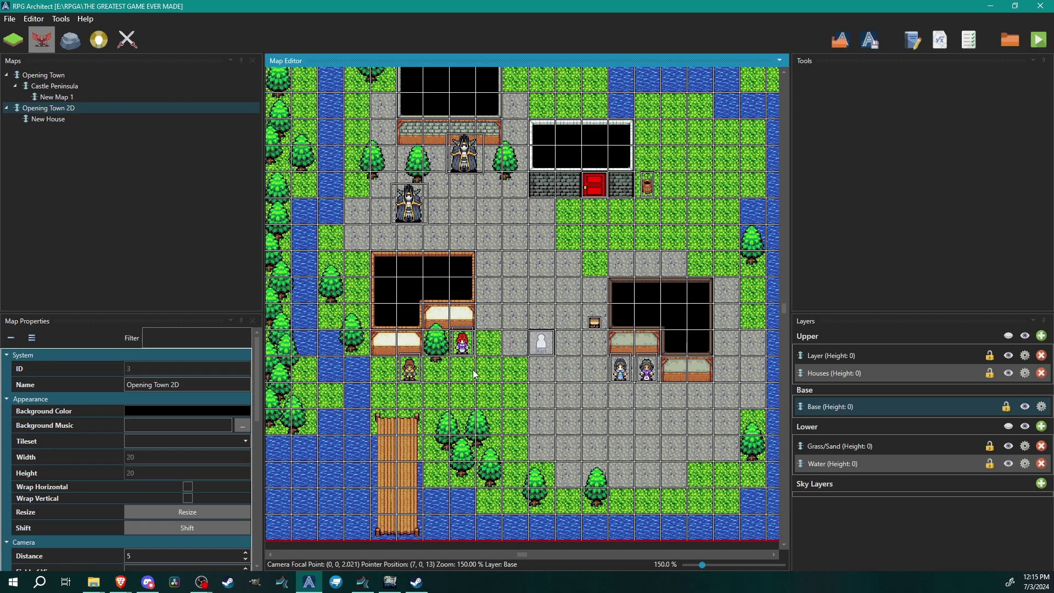
Step: Place an entity at tile (8,0,11) and give it npc5.png's purple character sprite
click(500, 328)
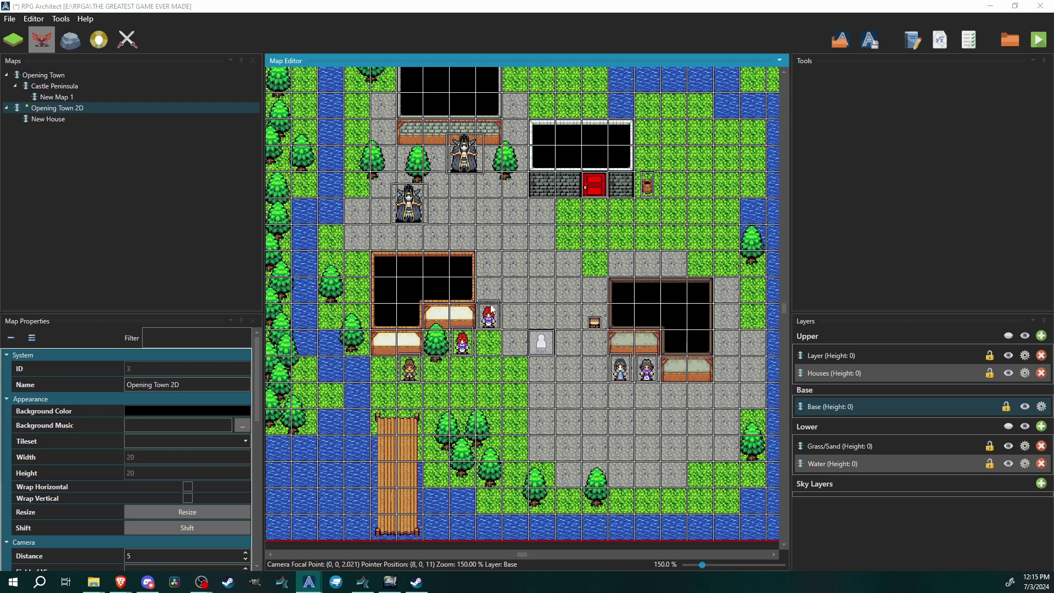
double_click(489, 317)
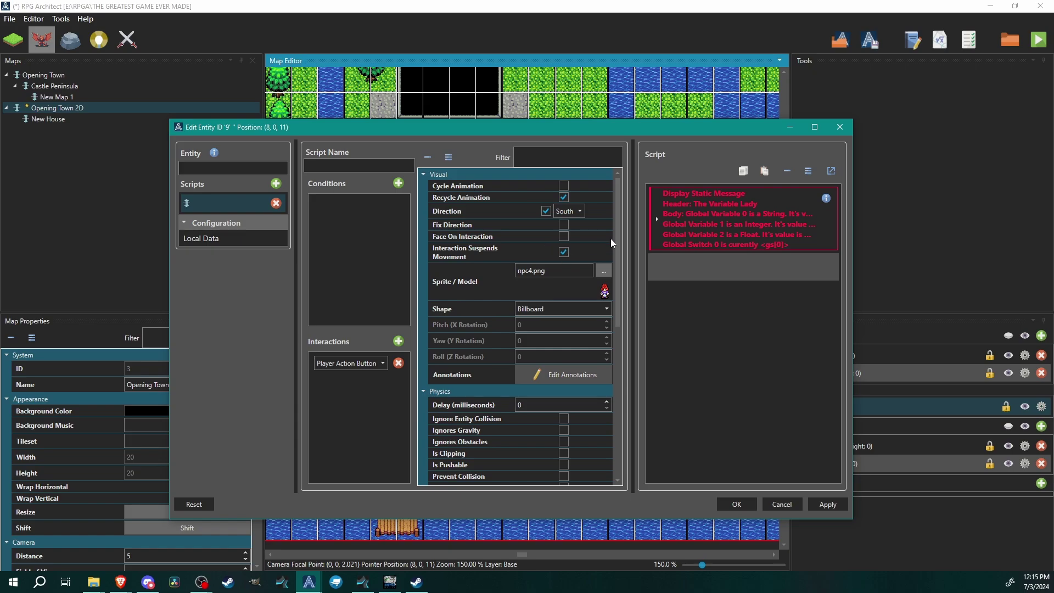
click(606, 270)
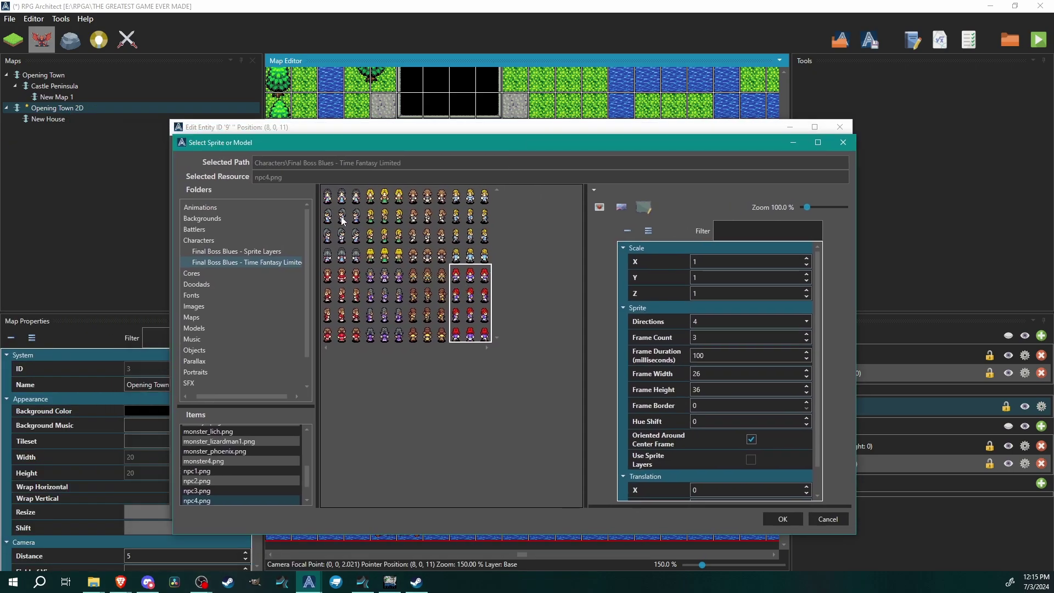
click(421, 221)
click(473, 221)
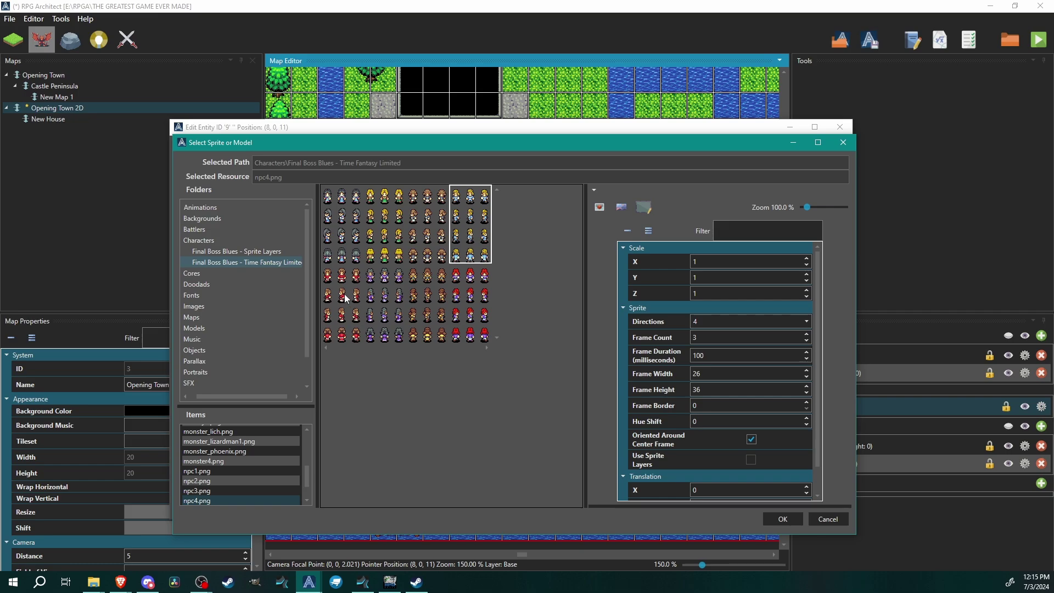
scroll(235, 473, down, 1)
click(221, 481)
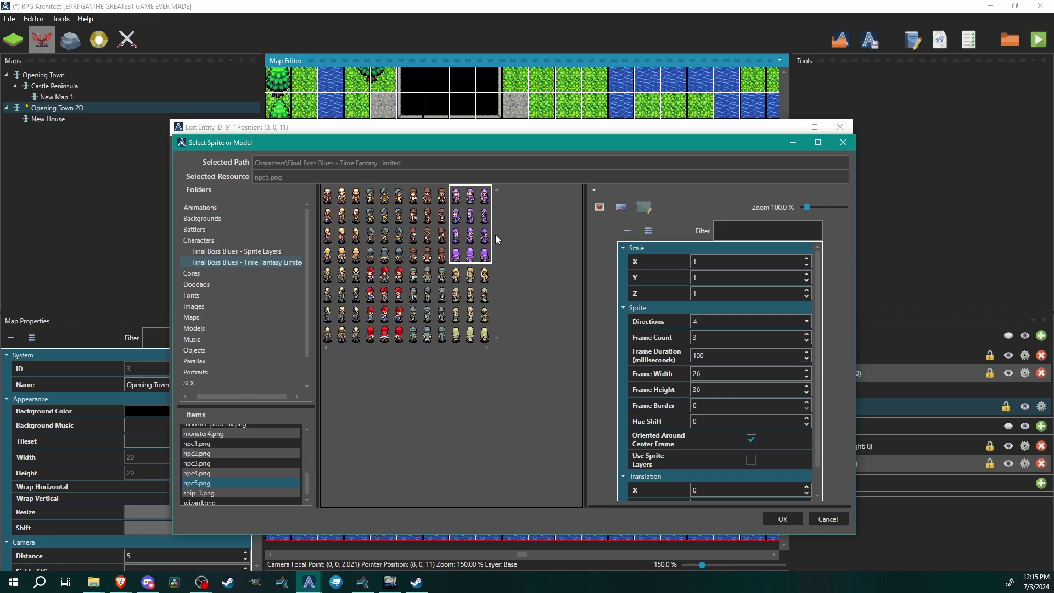
click(446, 230)
click(480, 246)
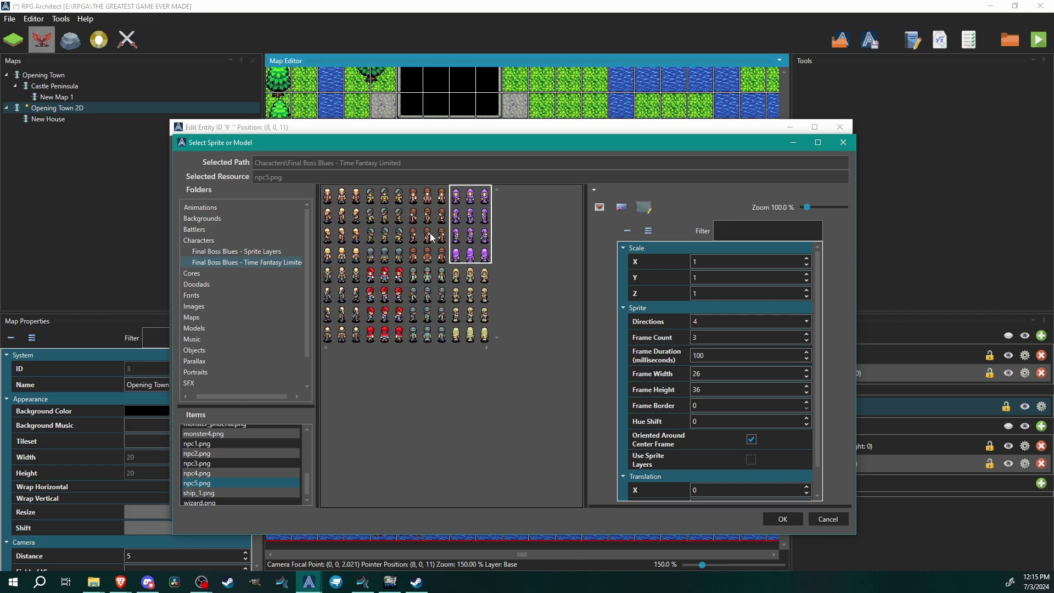
click(783, 519)
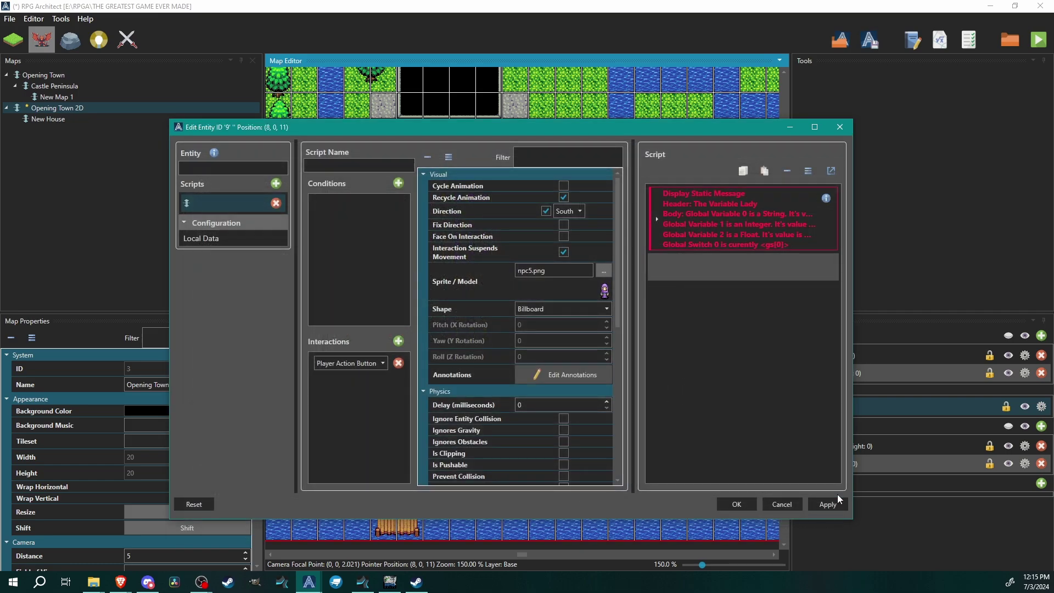
Step: Maximize the Edit Entity window and bring up actions for the existing message command
click(815, 128)
click(583, 87)
right_click(559, 112)
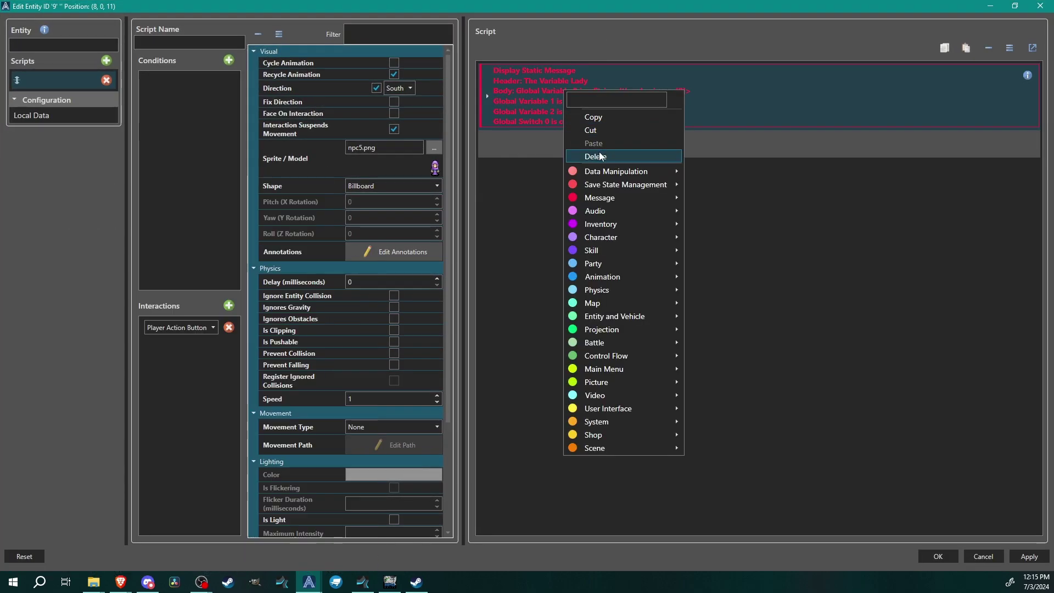
Step: Replace the old message command with Display Dialogue Options using the message_boox_options template
click(604, 157)
right_click(578, 77)
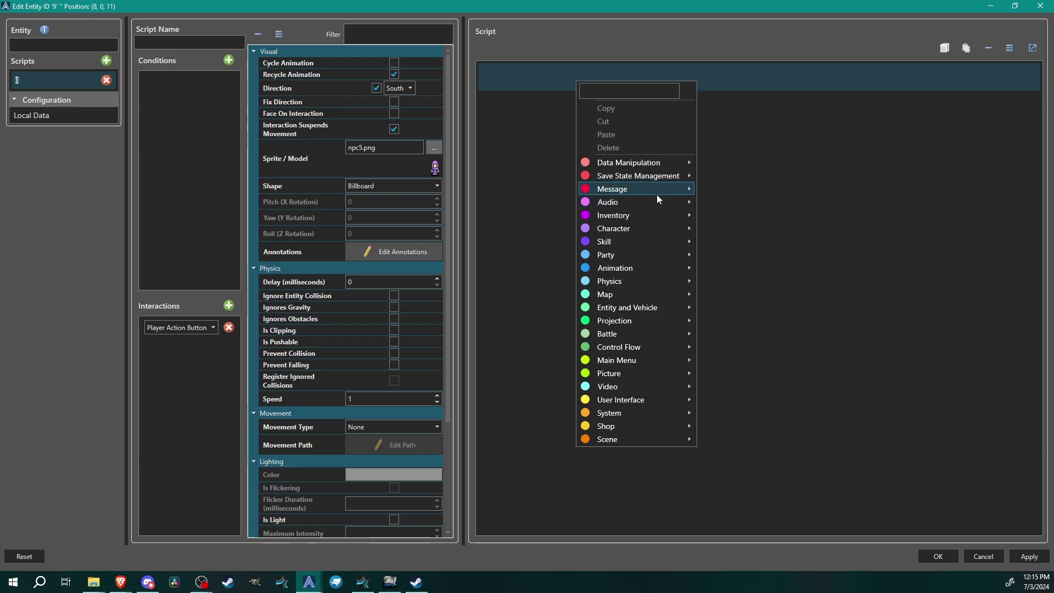
mouse_move(658, 195)
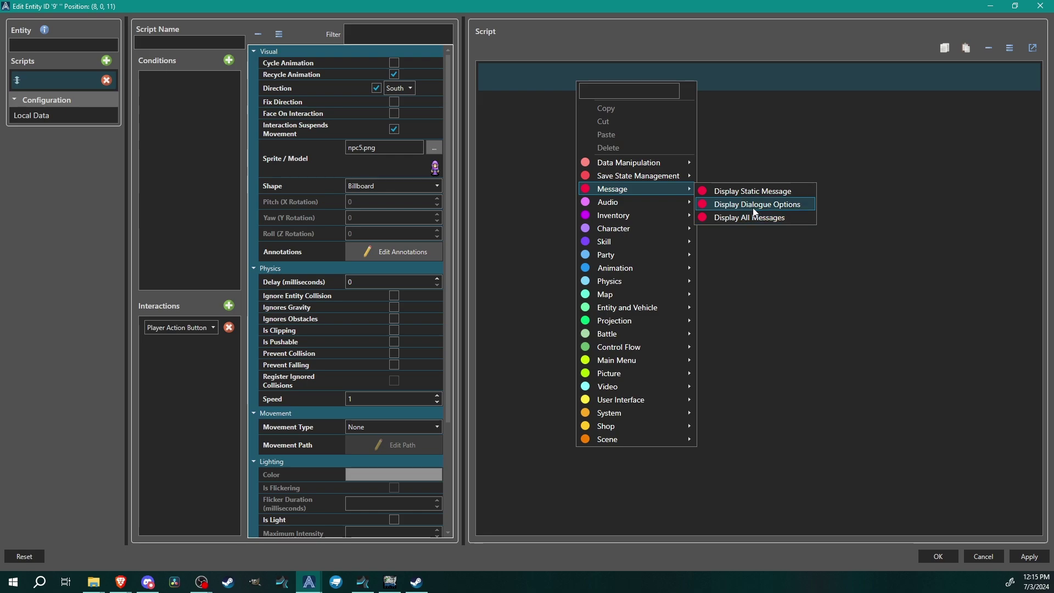
click(782, 210)
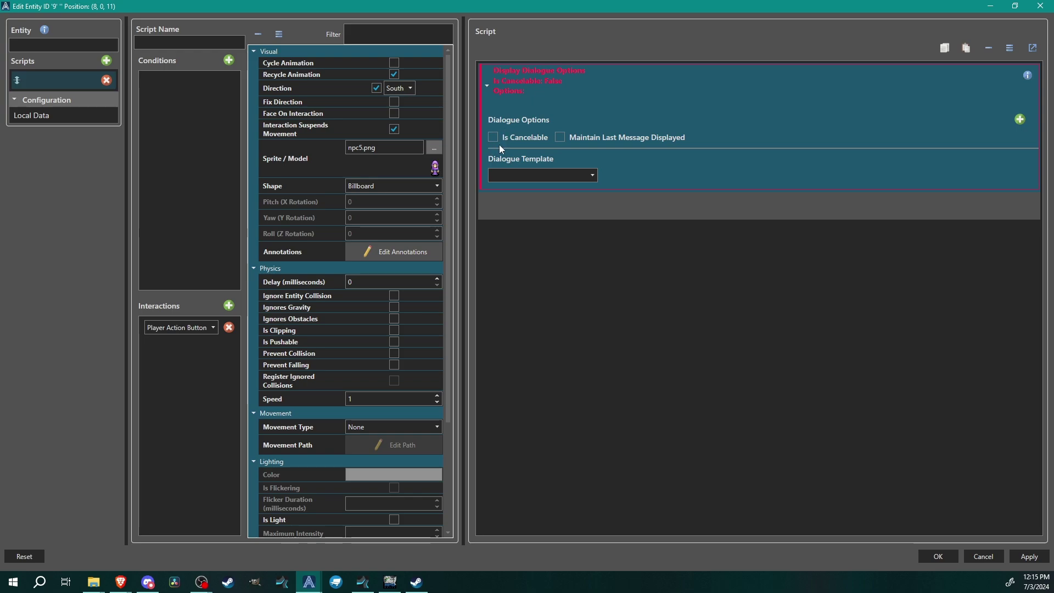
click(520, 176)
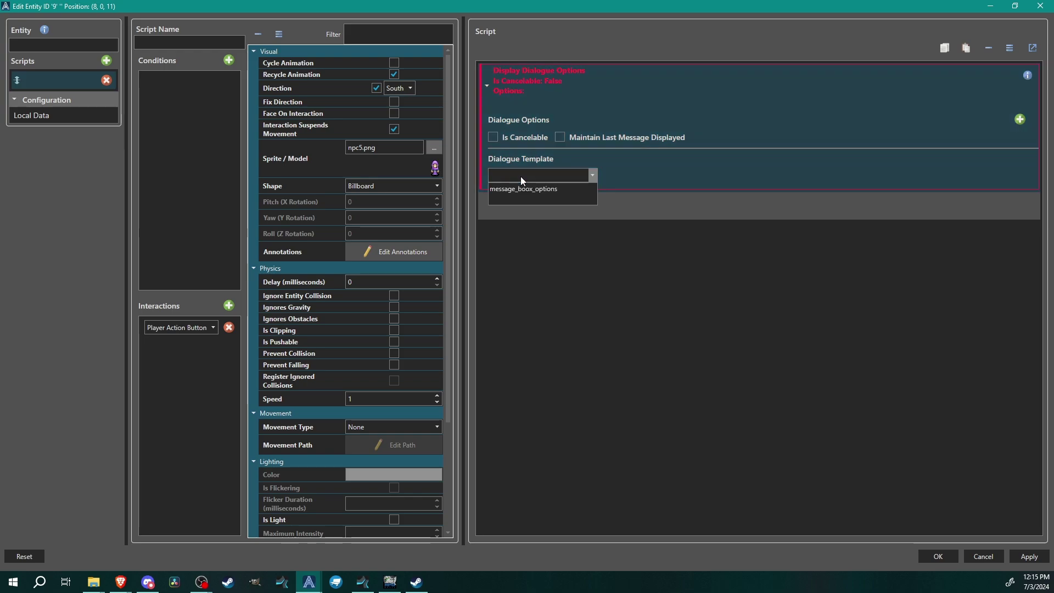
click(546, 190)
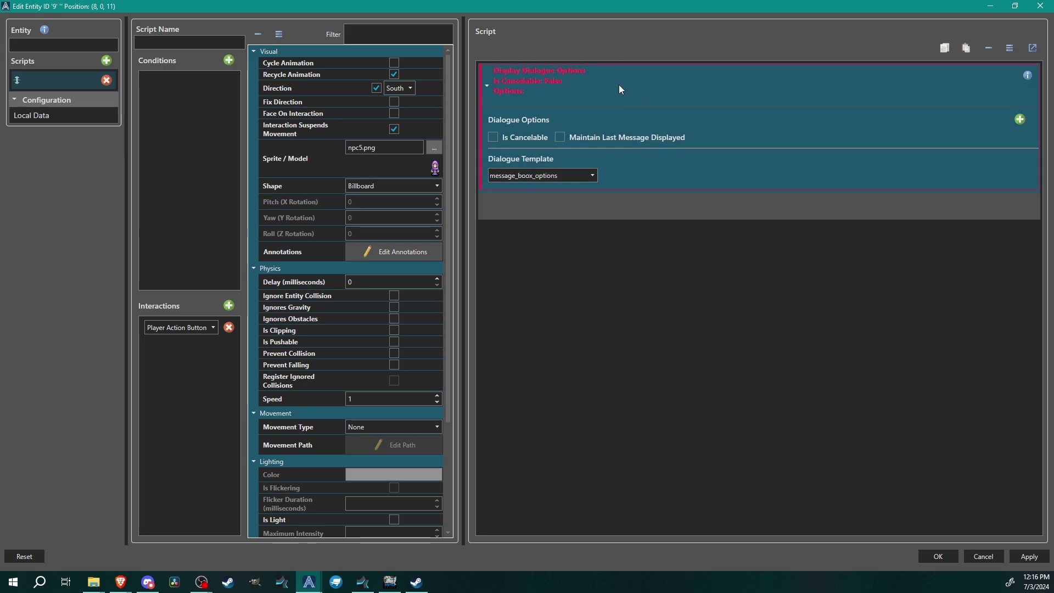
Step: Add a Display Static Message with the header 'Purple Lady Bok Choi'
right_click(552, 68)
mouse_move(618, 179)
click(708, 174)
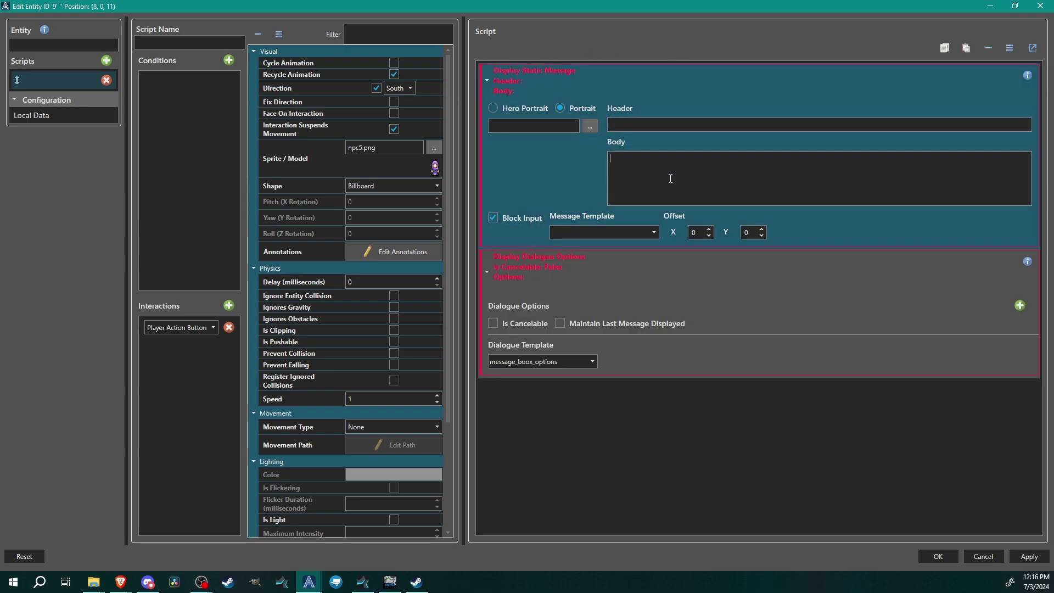
click(635, 130)
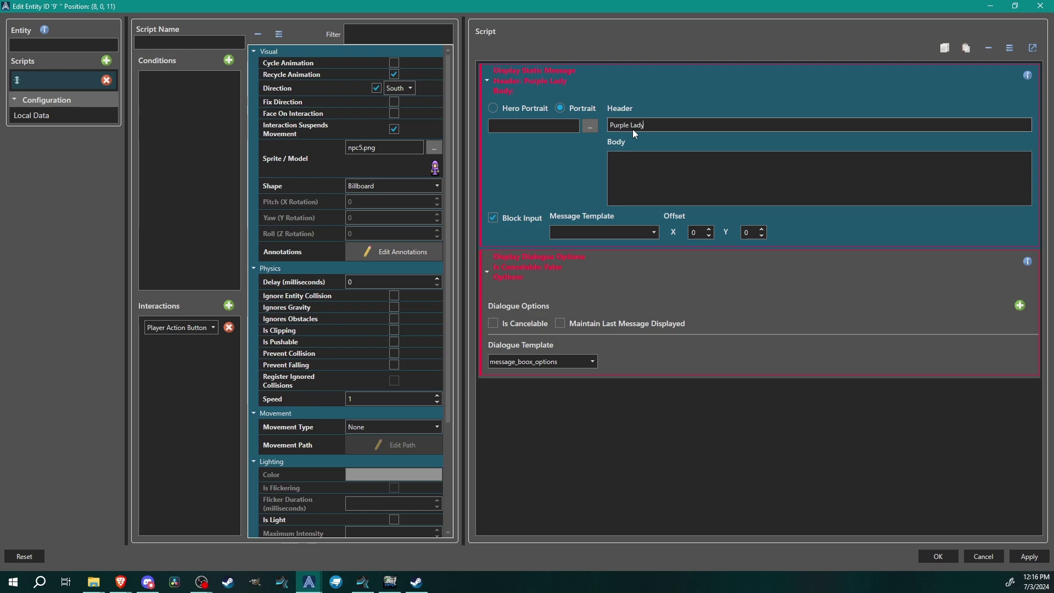
text(Purple Lady Bok Choi)
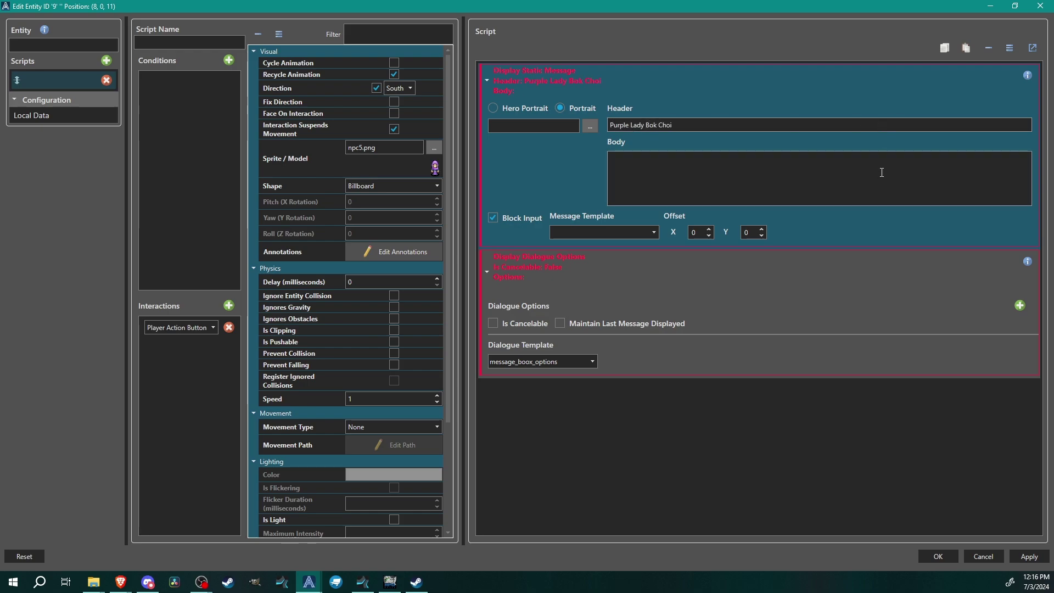
Step: Give the message the message_boox template and the body 'Do you is question??'
click(872, 175)
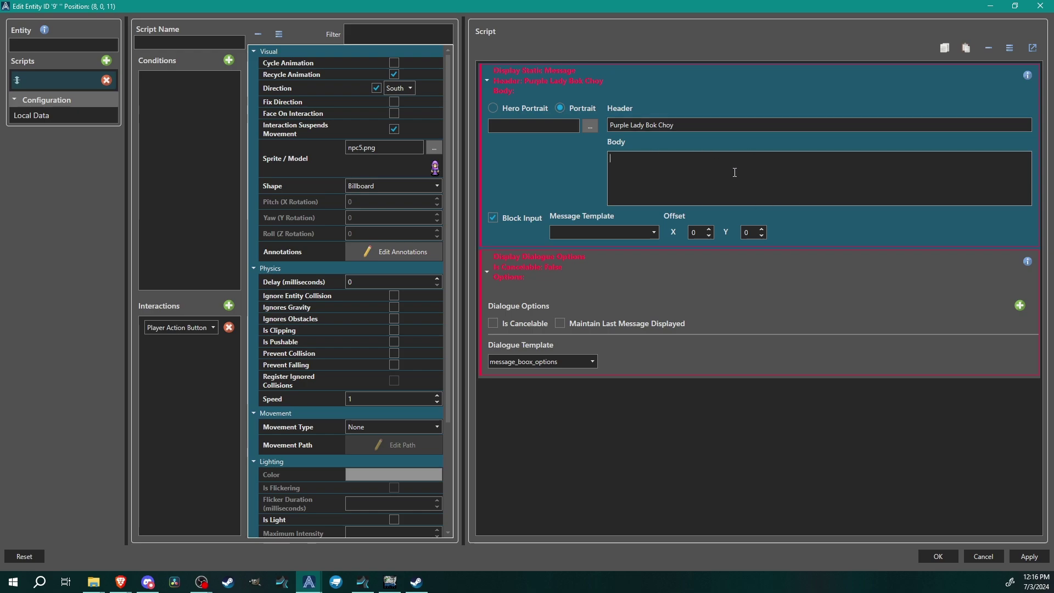
click(632, 230)
click(607, 242)
click(646, 172)
click(577, 232)
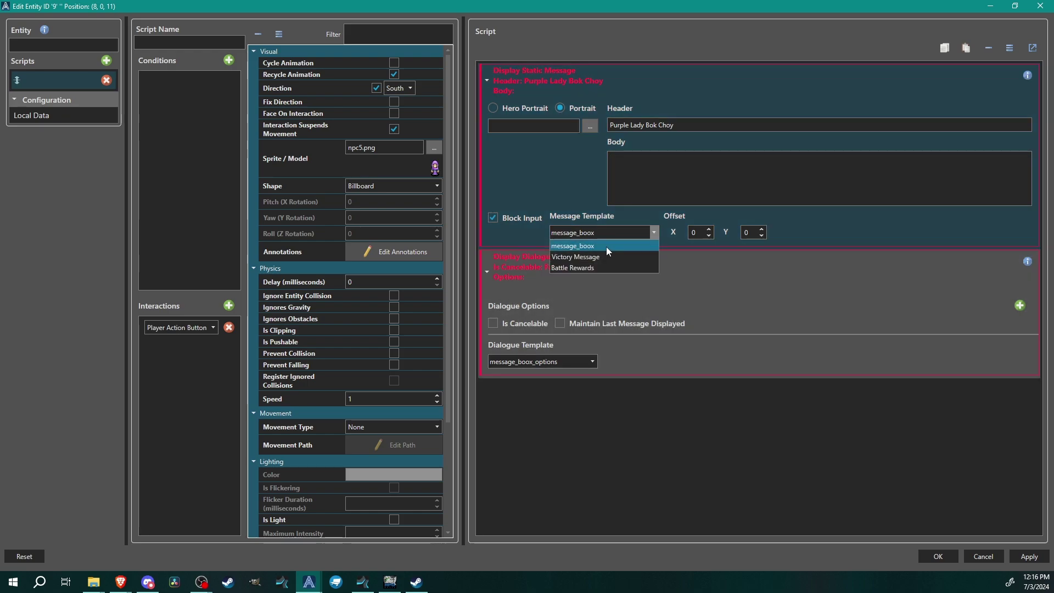
click(607, 246)
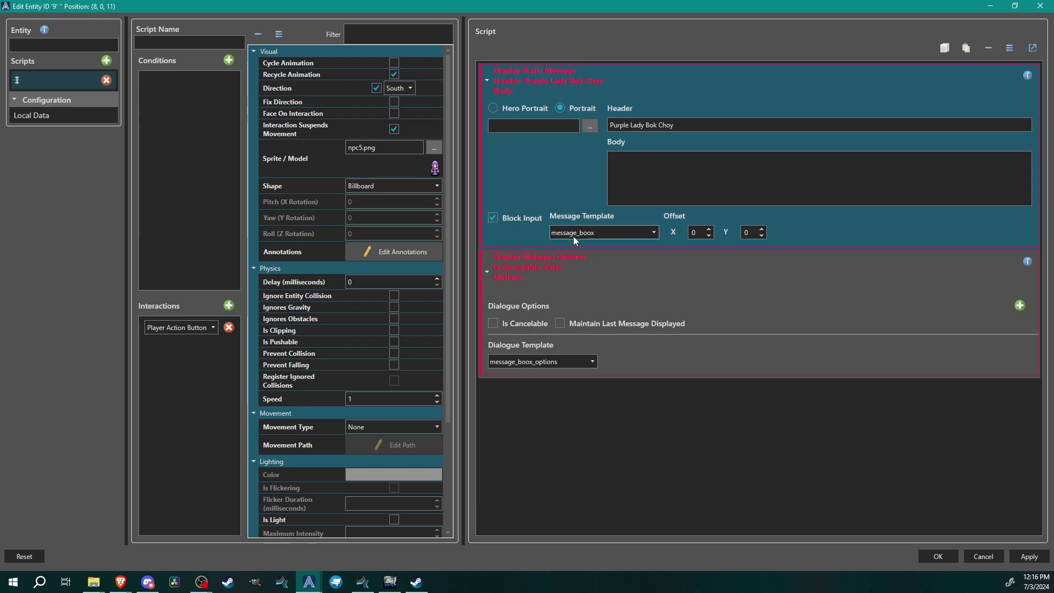
click(727, 166)
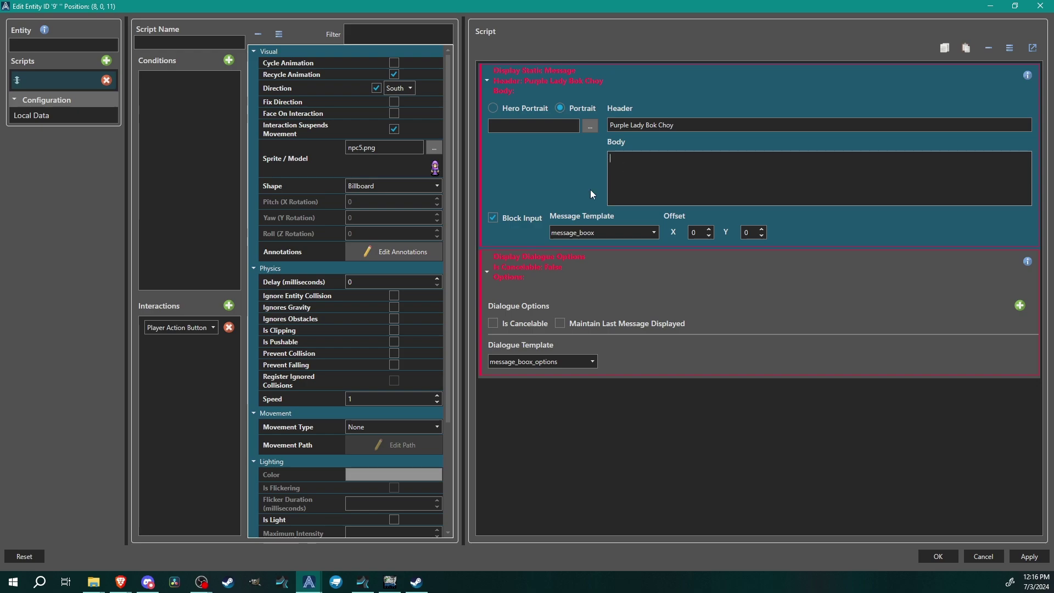
text(o you is question??)
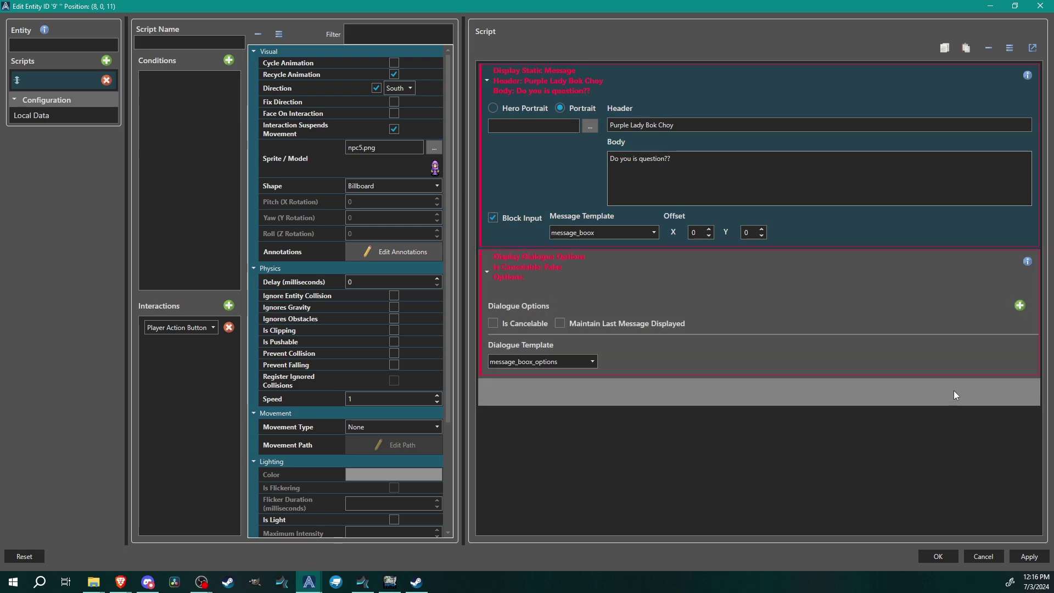
Step: Add two dialogue options and name them 'Yes!' and 'What?'
click(1020, 305)
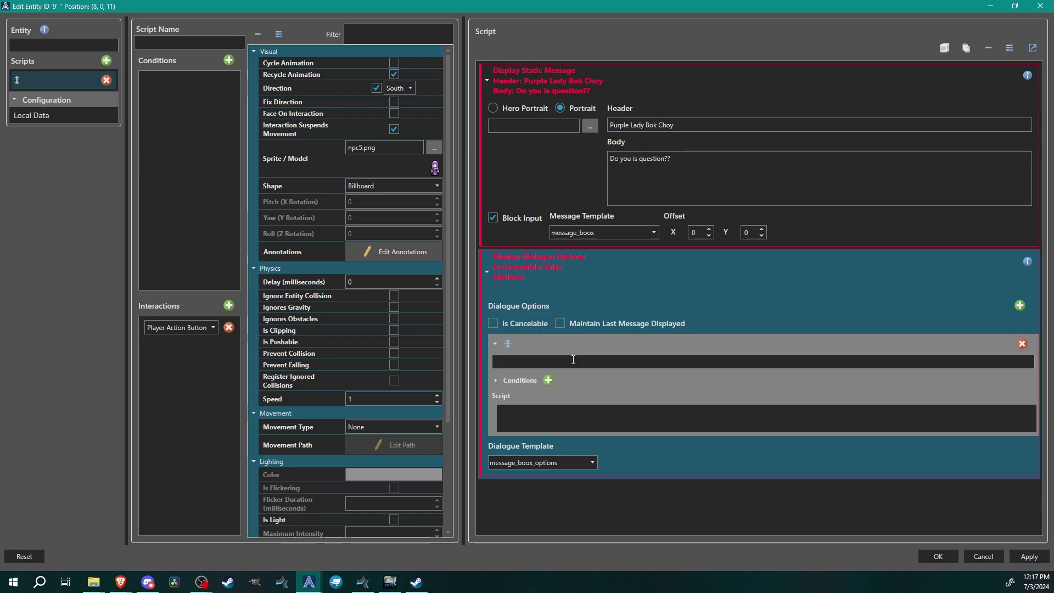
text(What?)
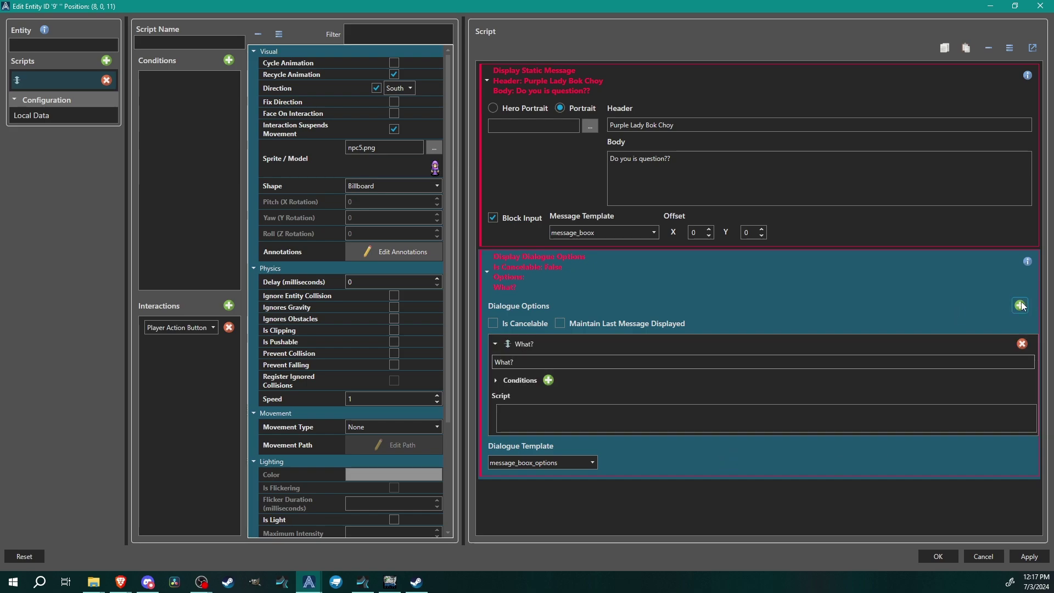
click(1020, 305)
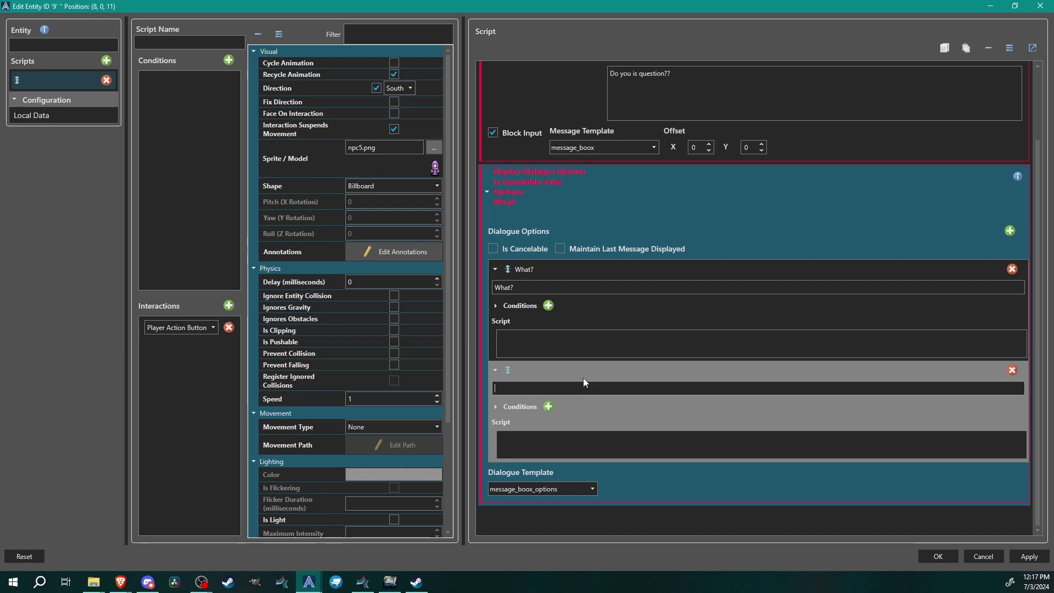
text(Yes!)
key(ctrl+a)
key(BackSpace)
double_click(570, 287)
text(Yes!)
click(535, 387)
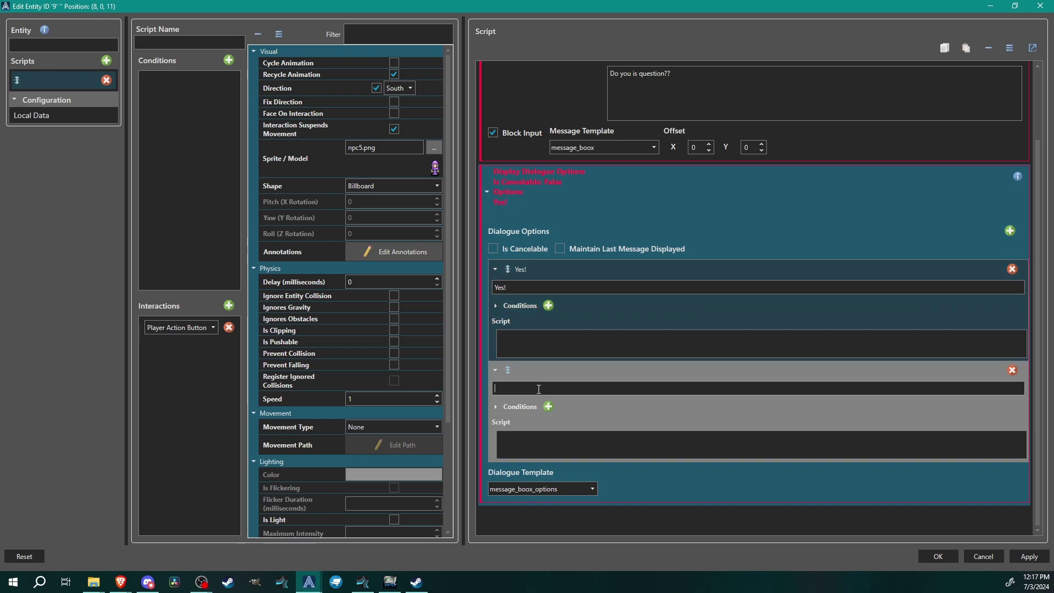
text(What?)
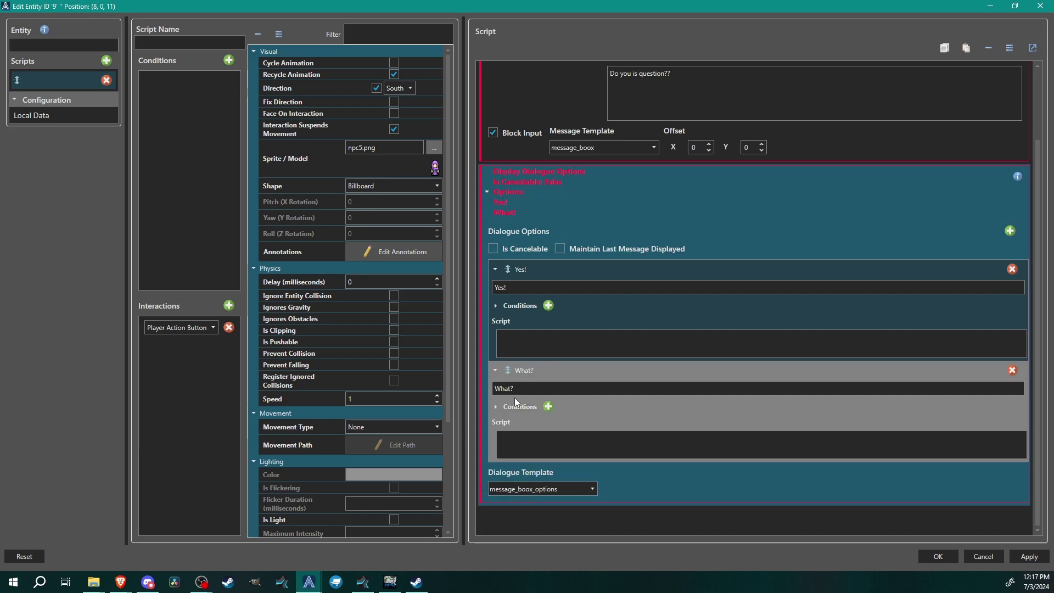
click(605, 445)
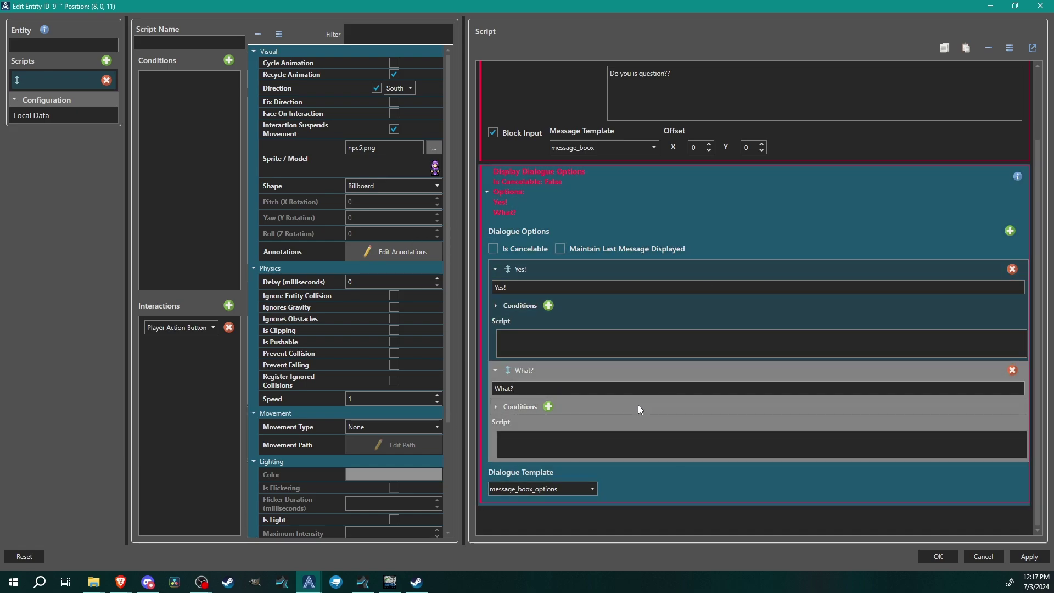
Step: Tick Is Cancelable and untick it again, leaving the options menu non-cancelable
scroll(725, 385, up, 3)
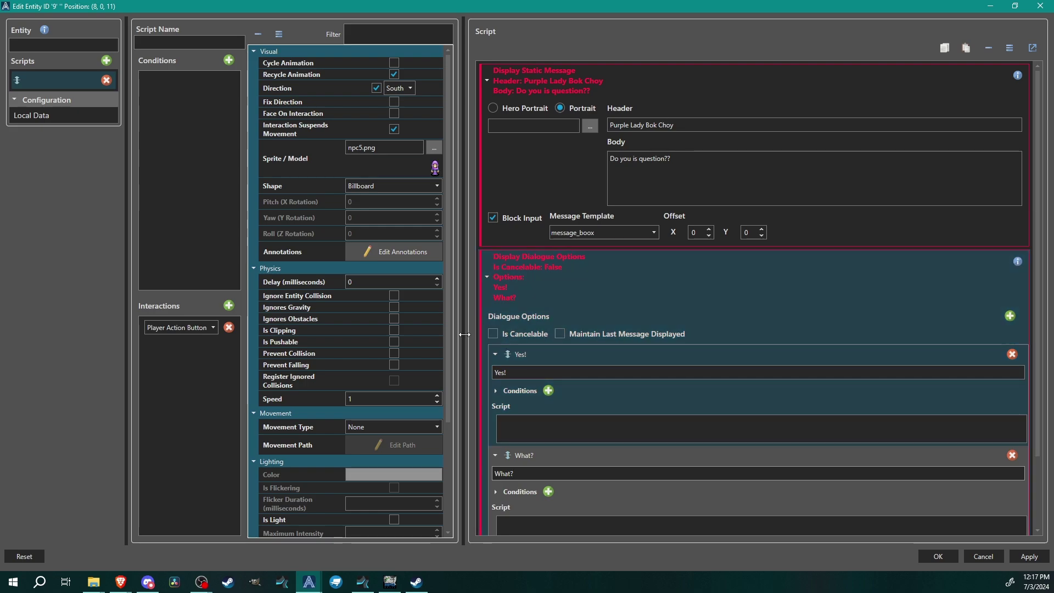
click(492, 334)
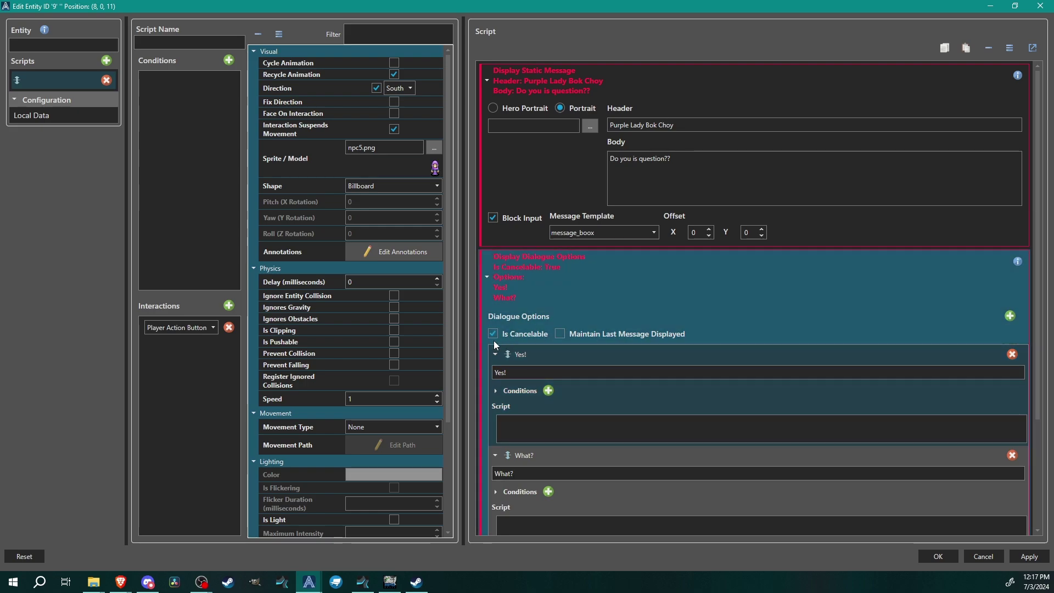
click(493, 334)
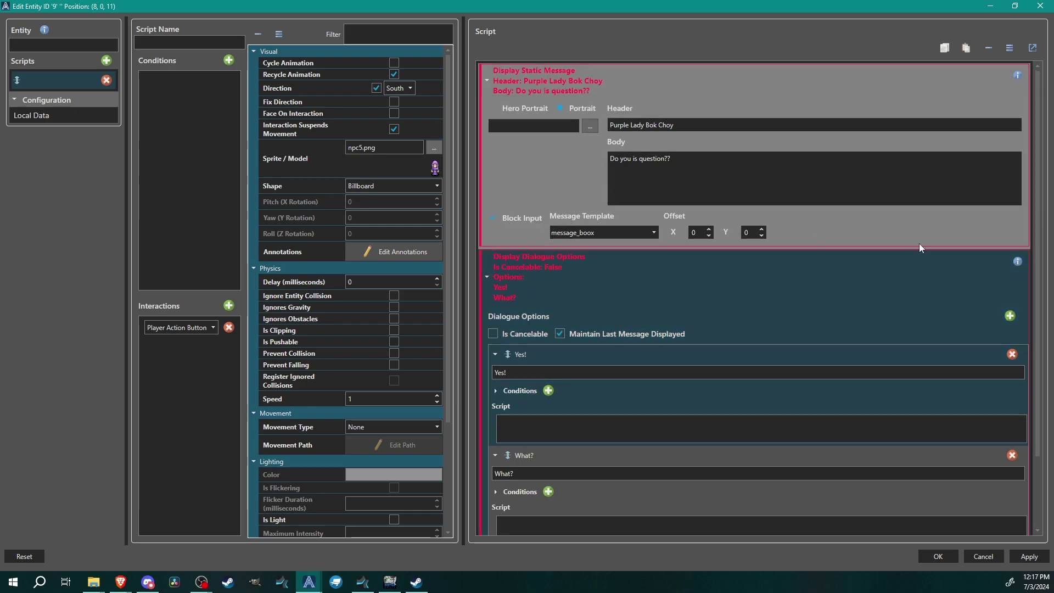
scroll(516, 176, down, 2)
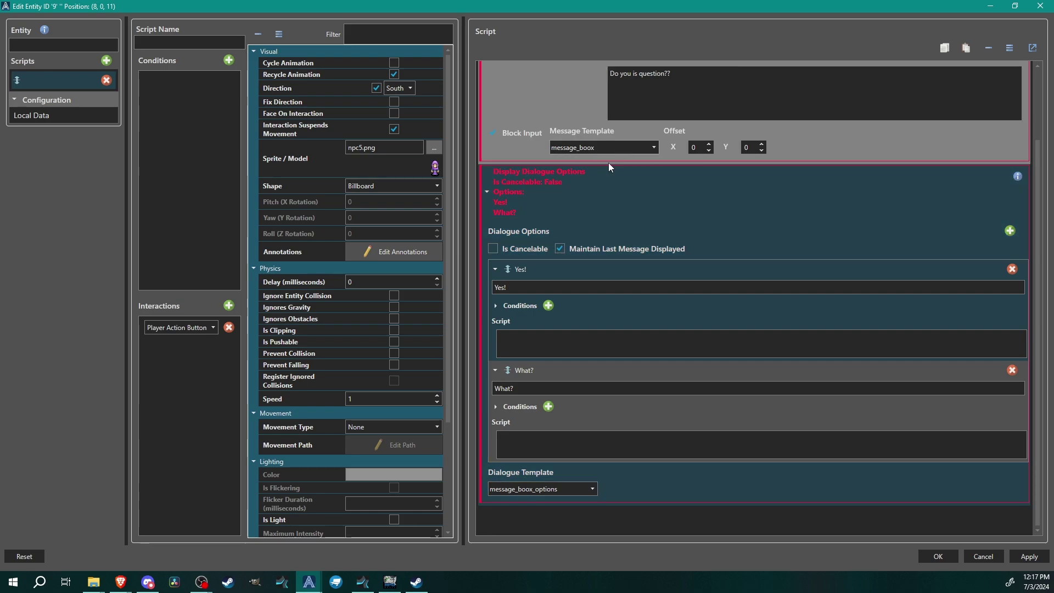
scroll(673, 460, up, 2)
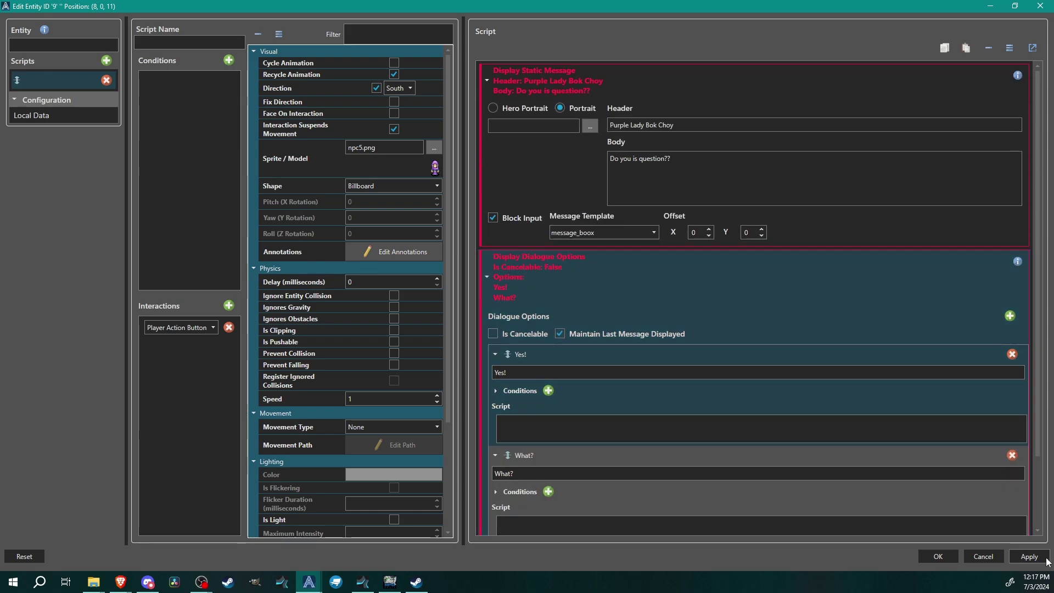
scroll(763, 299, down, 2)
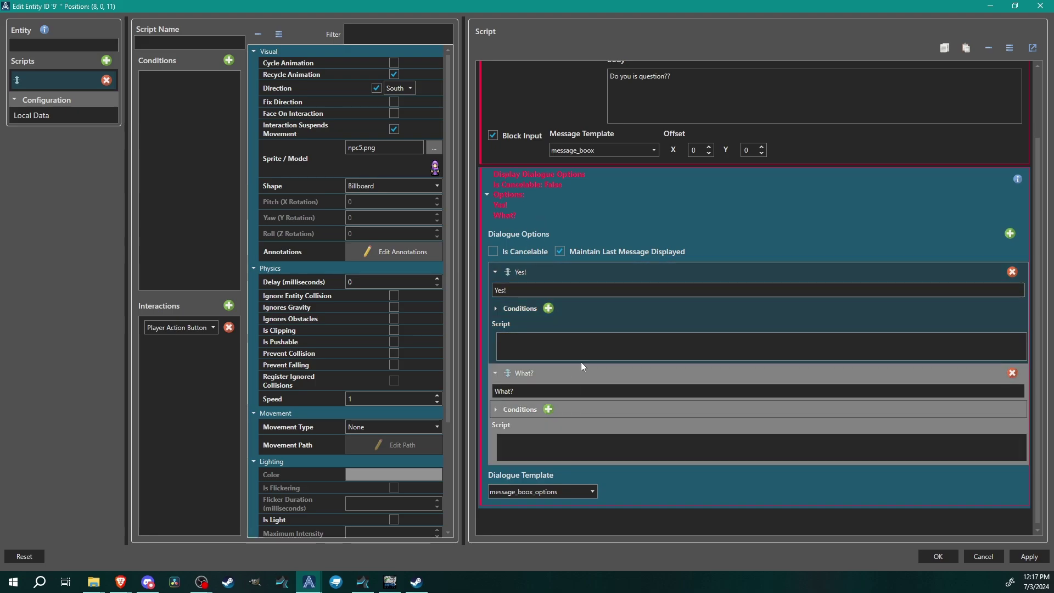
Step: Make the Yes! option show a message_boox static message reading 'Congratulations!'
right_click(533, 347)
mouse_move(581, 92)
click(708, 91)
click(703, 456)
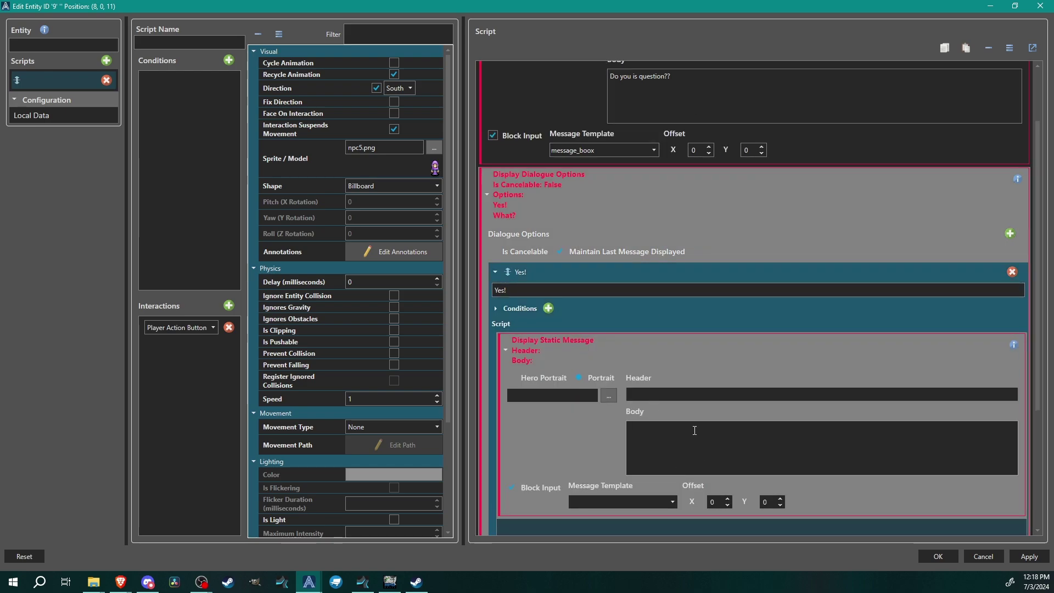
text(Congratulations!)
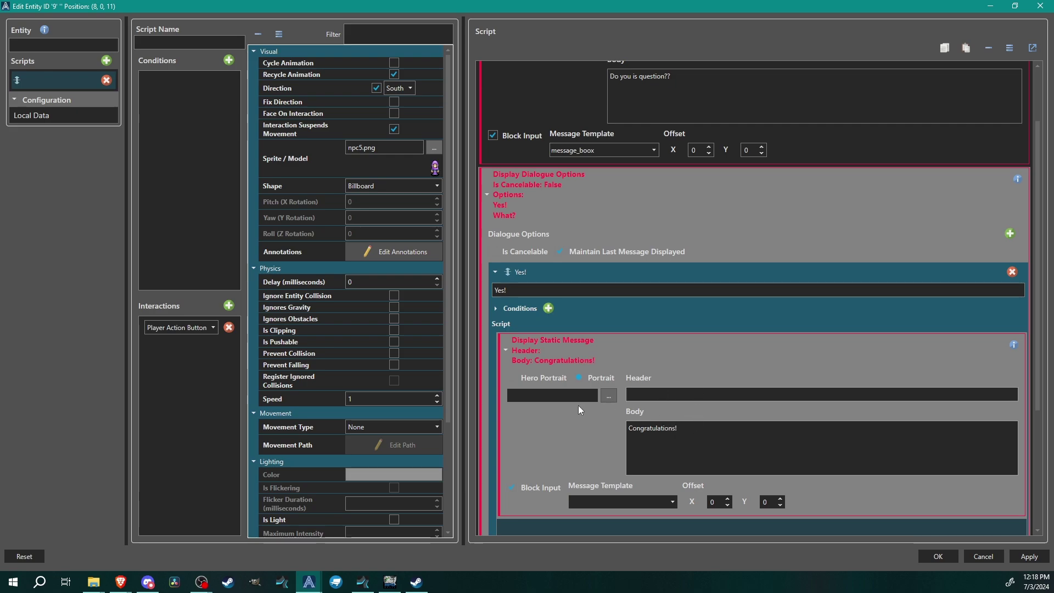
click(623, 502)
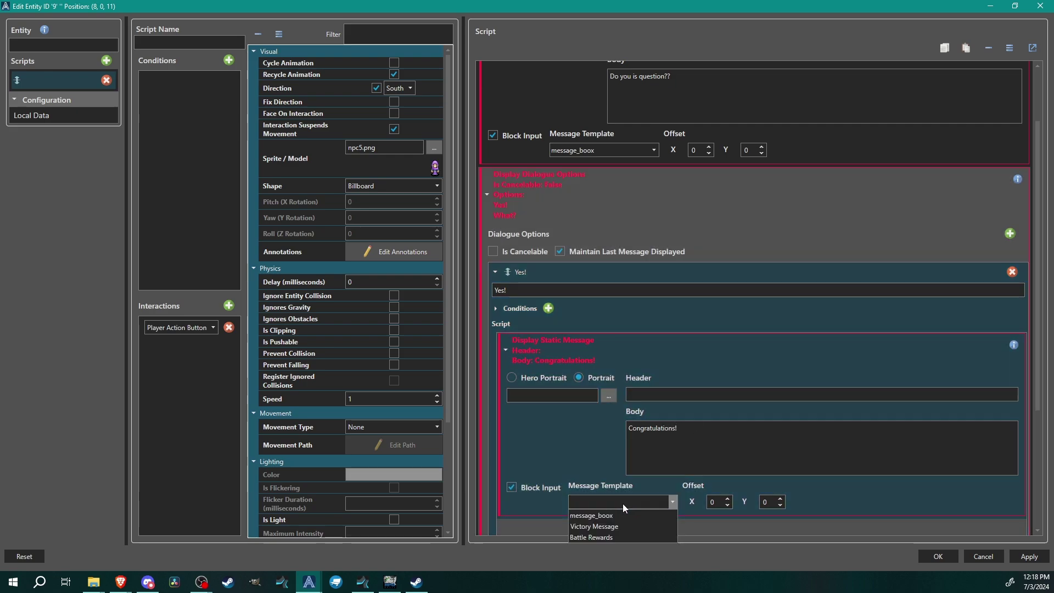
click(596, 516)
click(673, 392)
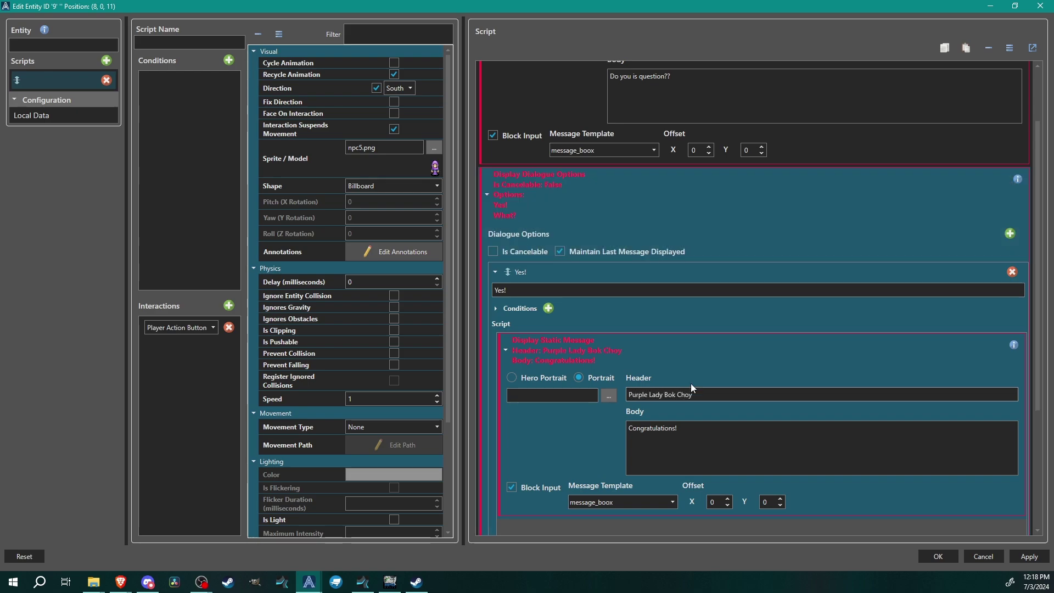
click(670, 351)
scroll(571, 357, down, 2)
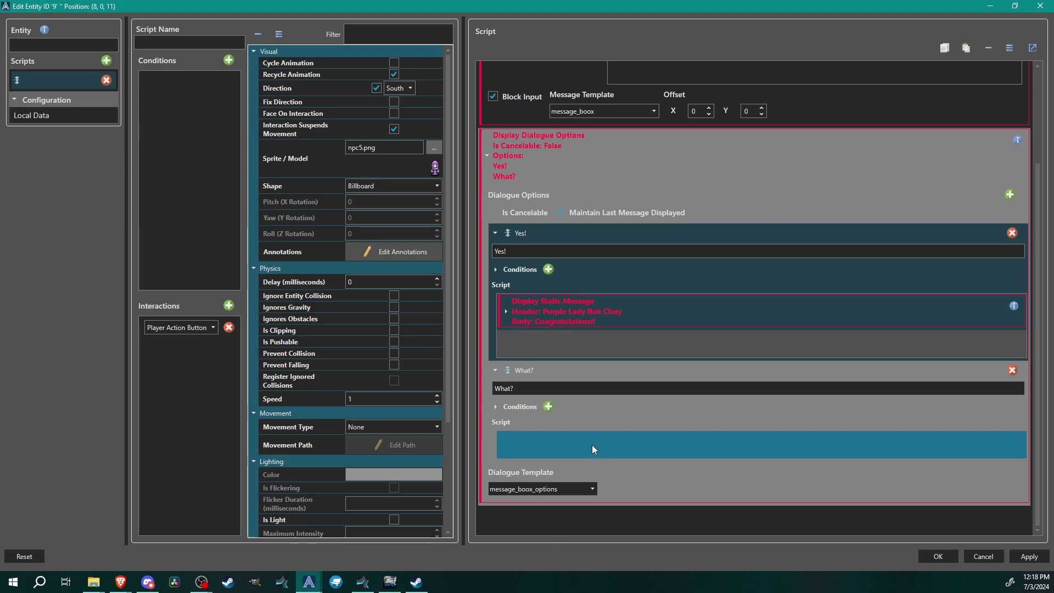
Step: Add a static message with the message_boox template to the What? option
right_click(582, 448)
mouse_move(647, 190)
click(756, 193)
scroll(604, 439, down, 4)
click(598, 516)
click(605, 530)
click(678, 411)
Step: Reuse the speaker name for the What? reply, write 'You know what? You're right...', apply, and save
click(610, 230)
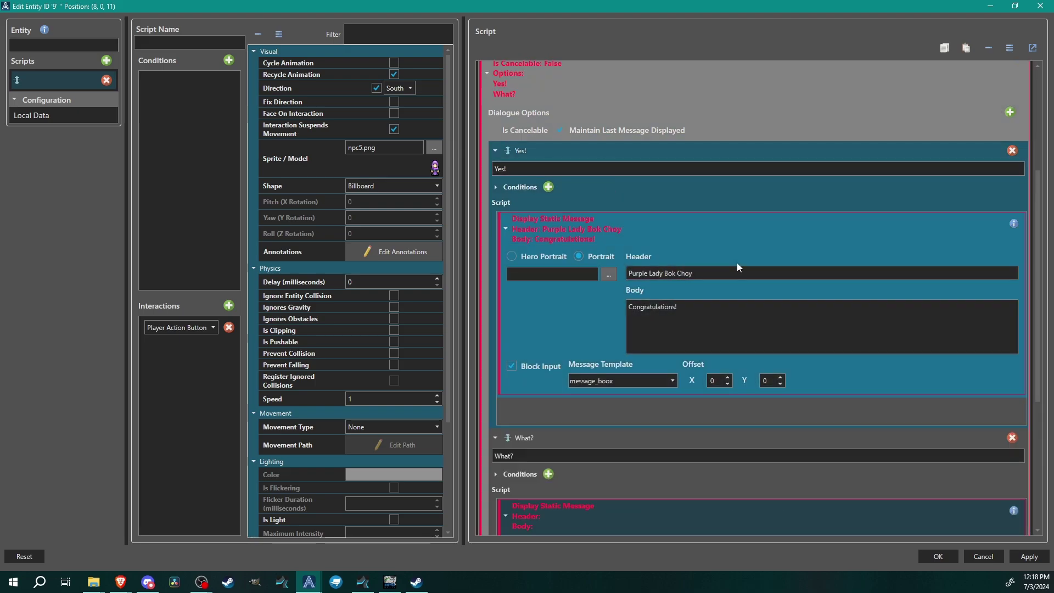
triple_click(737, 272)
key(ctrl+c)
click(684, 415)
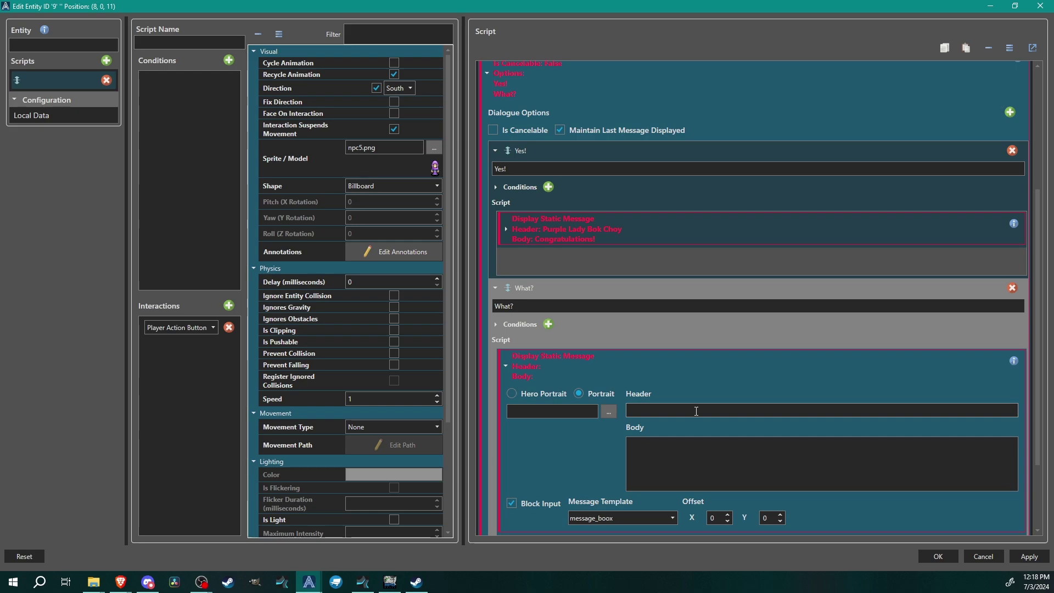
key(ctrl+v)
click(698, 466)
text(Y)
scroll(698, 458, down, 1)
text(ou know wh)
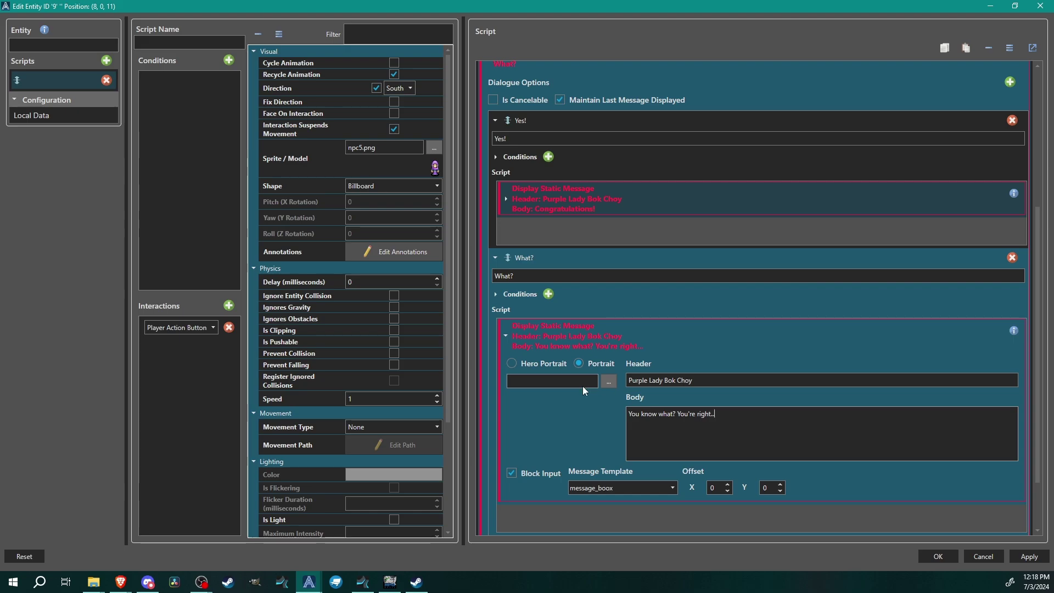
scroll(578, 393, down, 2)
click(948, 560)
click(1034, 38)
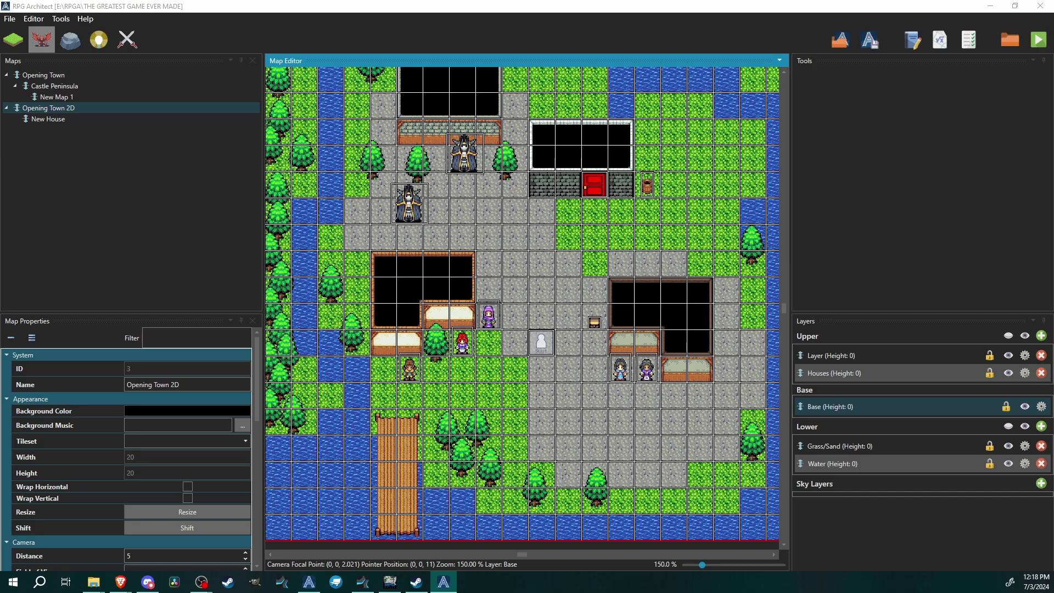
Step: Talk to the purple NPC in the test run, answering Yes! and then What?
key(Up)
key(Left)
key(Return)
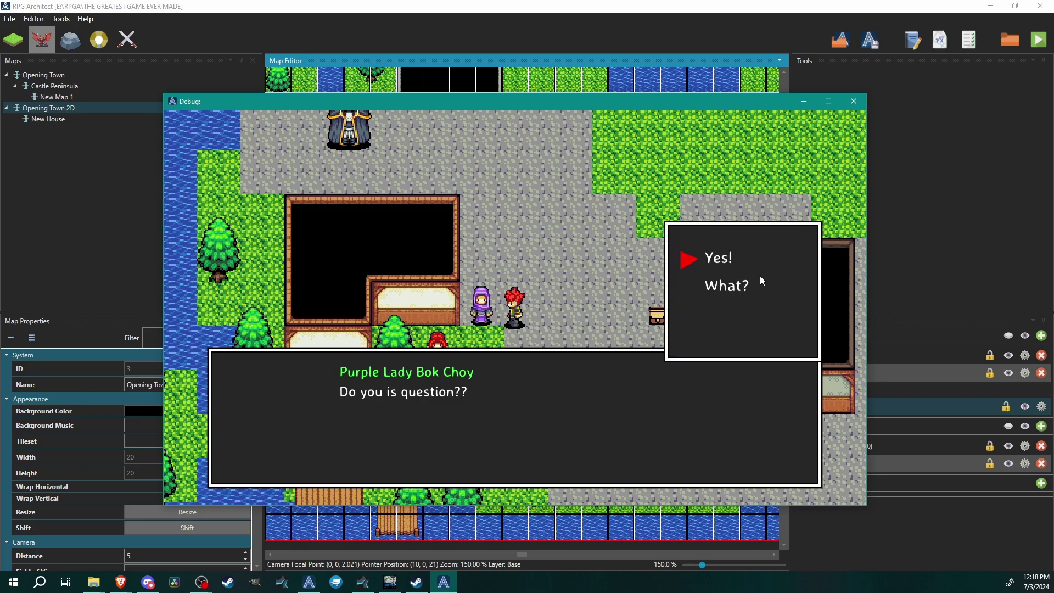
key(Down)
key(Up)
key(Down)
key(Up)
key(Down)
key(Up)
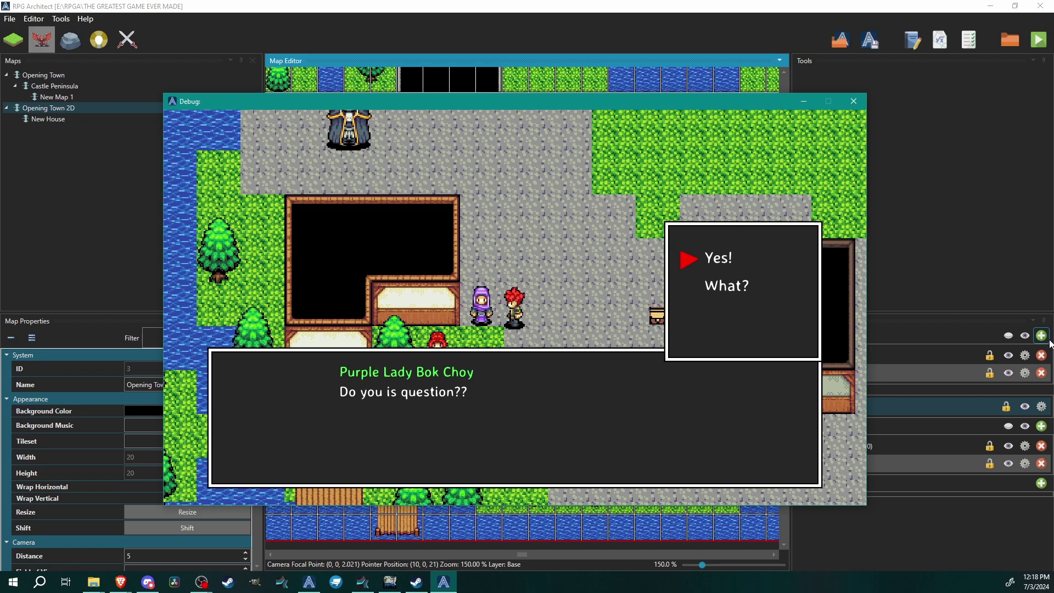
key(Return)
key(Return)
key(Return)
key(Down)
key(Return)
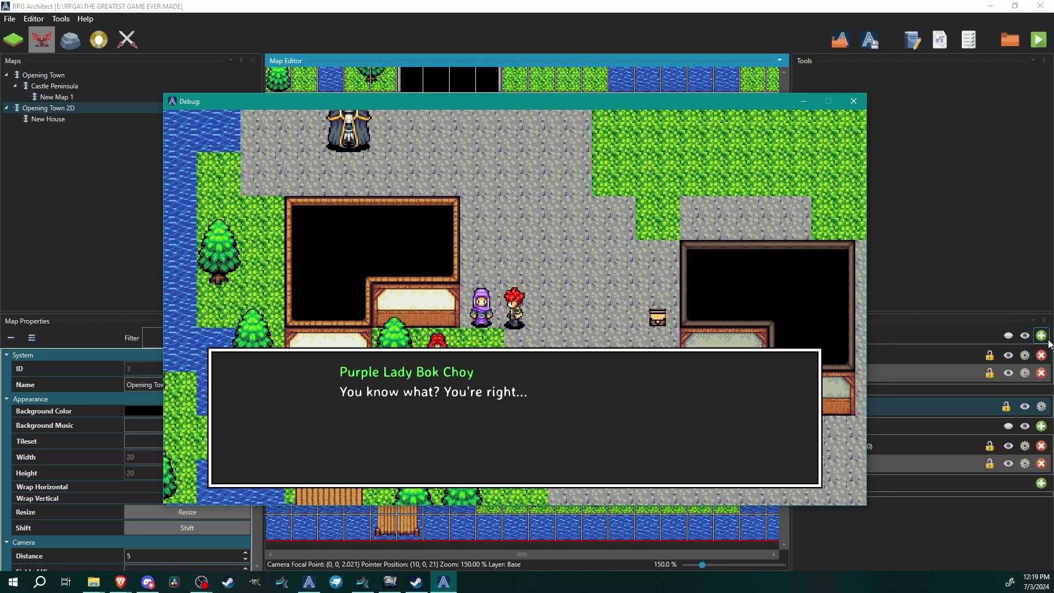
Step: Walk around town, close the test-play window and open the game database
key(Return)
key(Down)
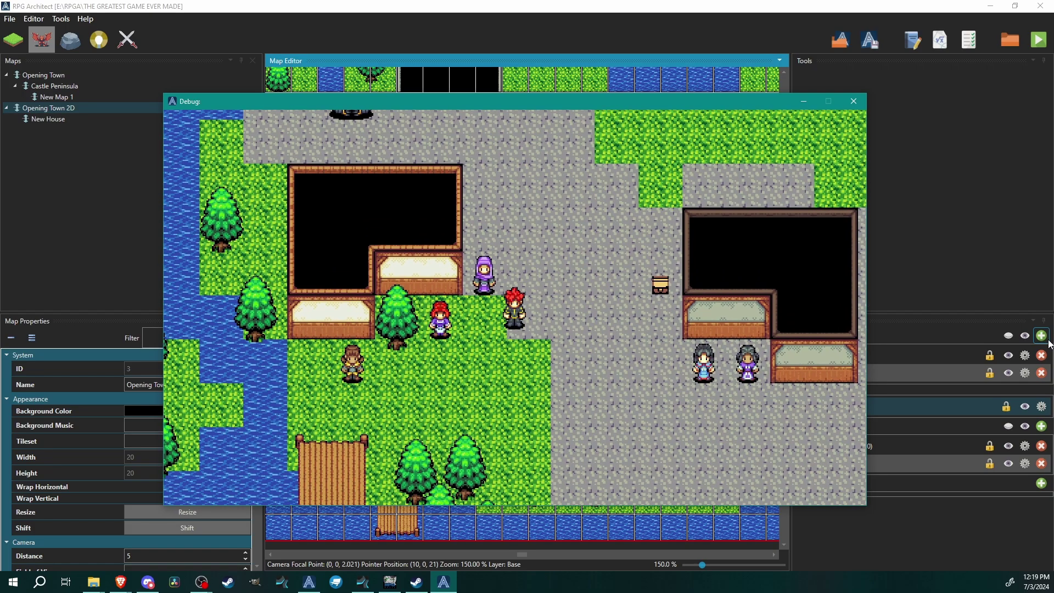
key(Up)
key(Left)
key(Return)
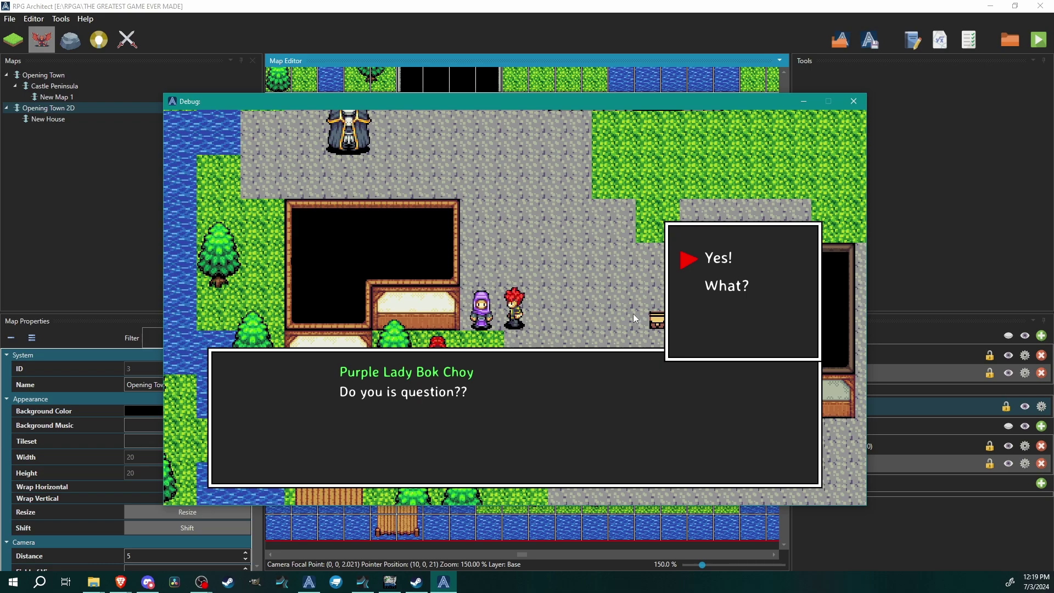
click(854, 101)
click(42, 40)
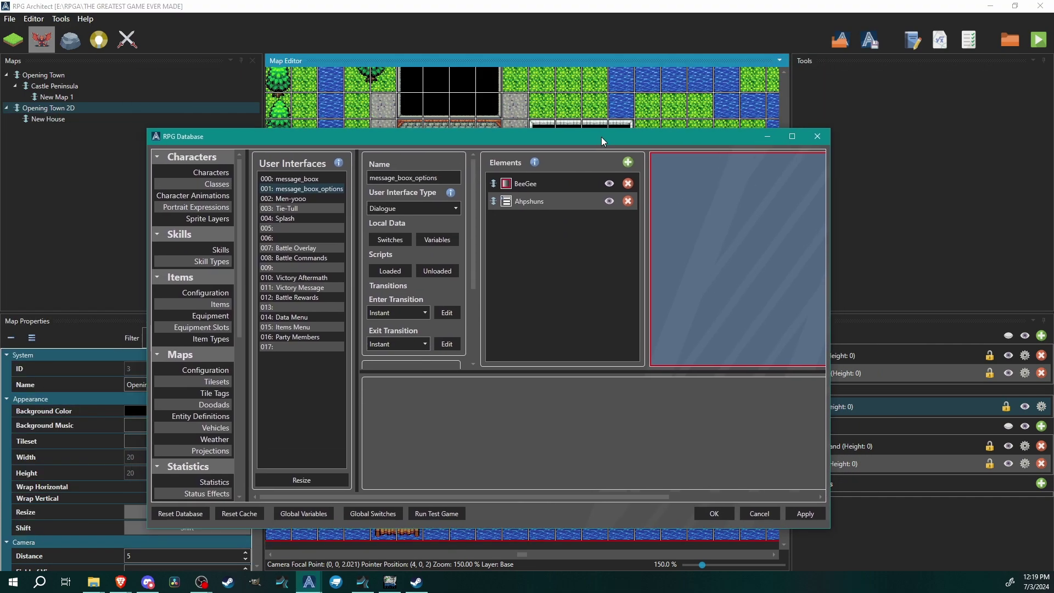
Step: Maximize the database and add two new items to the Ahpshuns options list
double_click(602, 137)
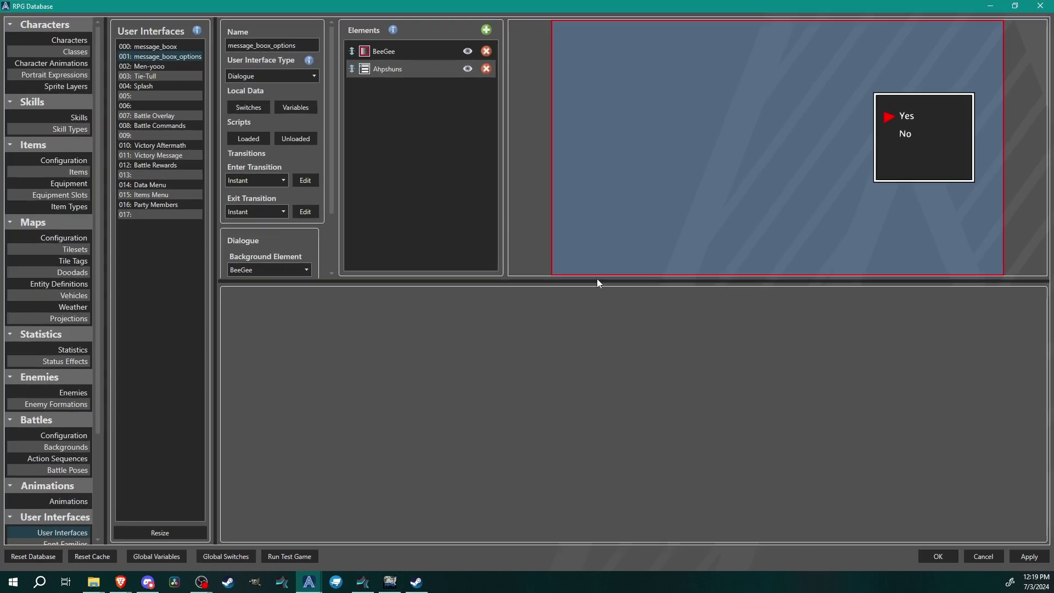
click(423, 79)
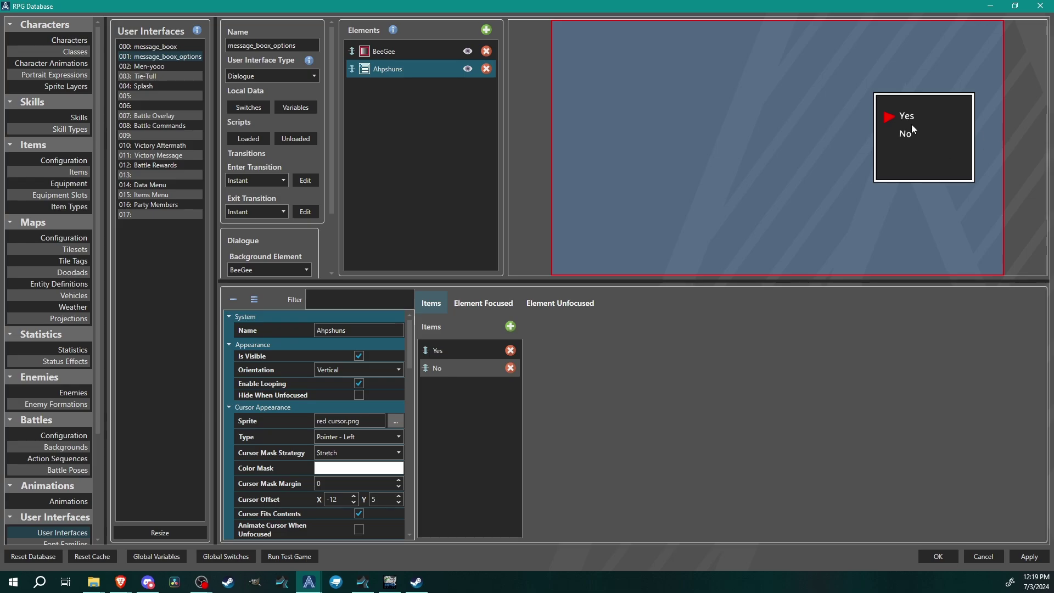
click(511, 327)
click(511, 327)
Step: Label the new third and fourth items 'Option 3' and 'Option 4'
click(437, 390)
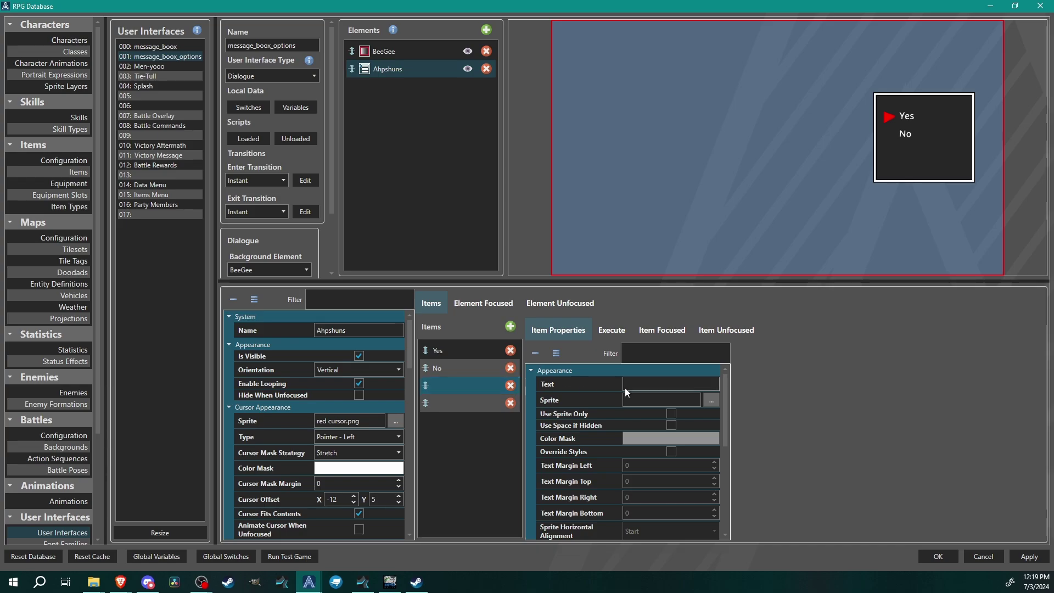
click(662, 385)
text(Option 3)
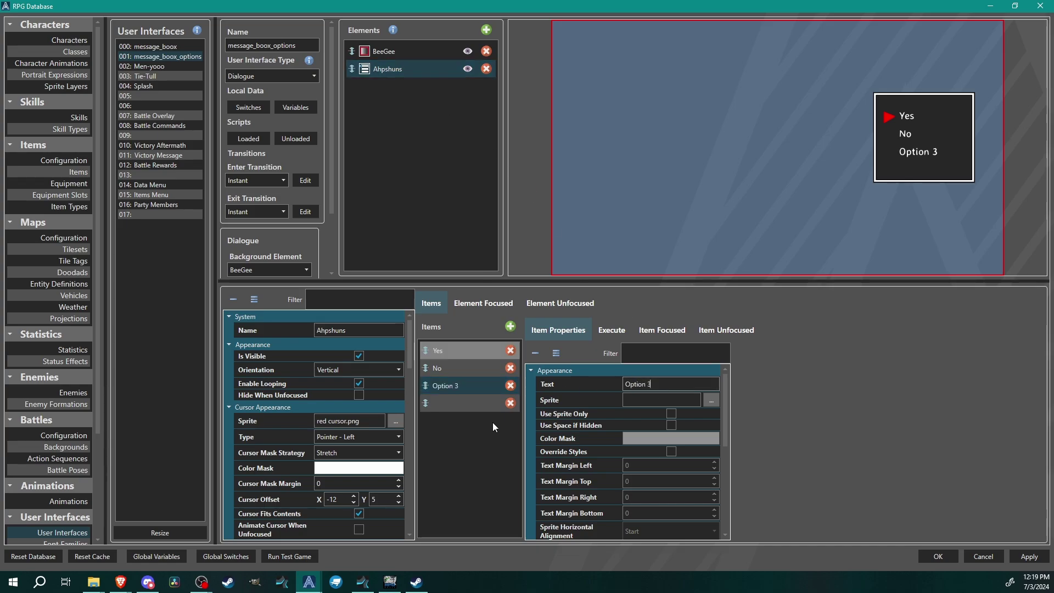
click(492, 403)
click(678, 390)
text(Option)
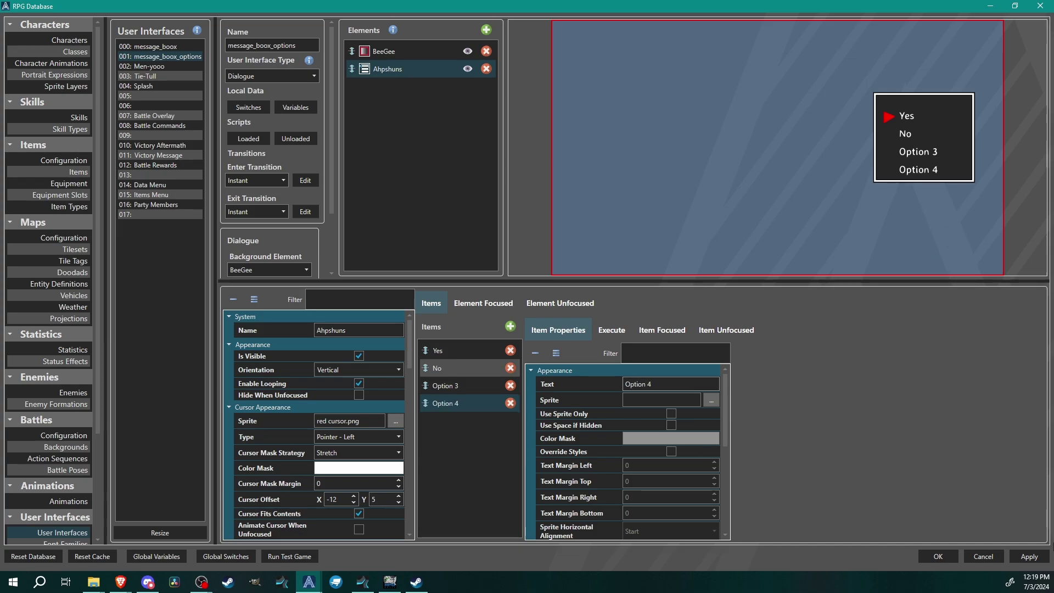
Step: Apply the database changes and test-play, finding the NPC still offers only Yes! and What?
click(938, 556)
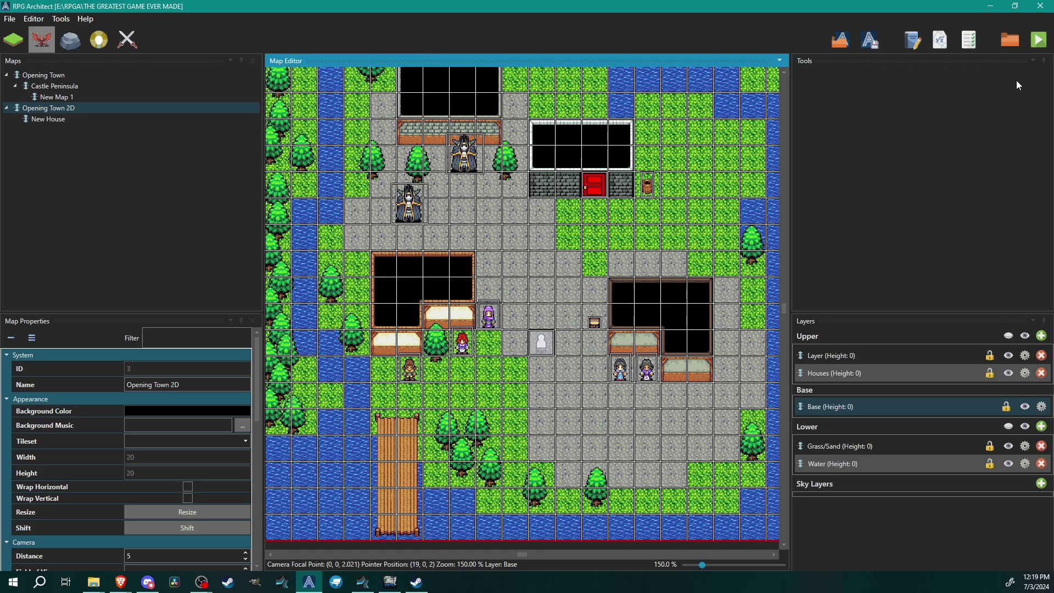
click(1039, 39)
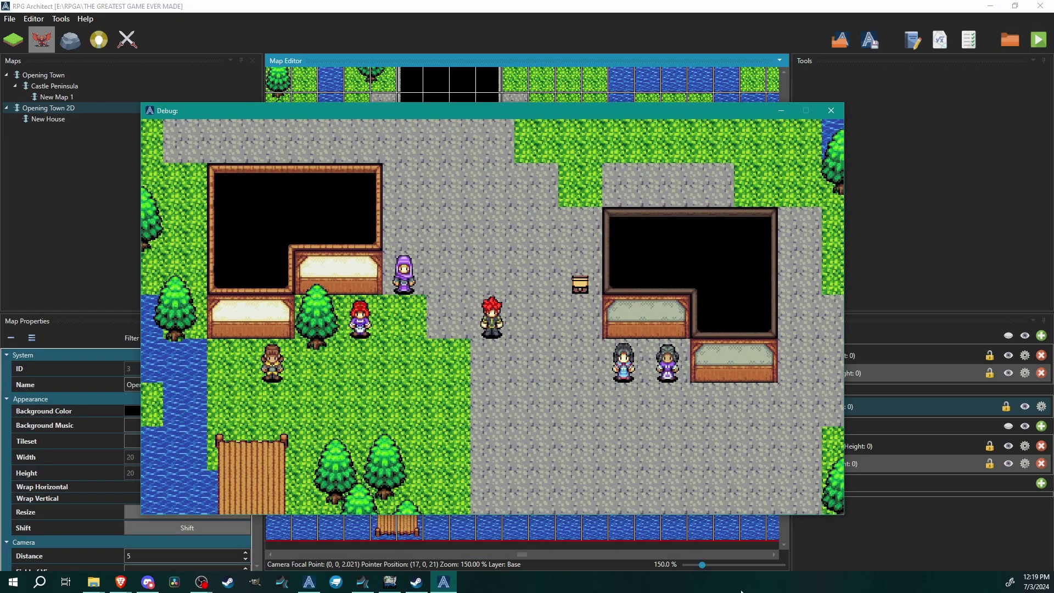
key(Left)
key(Up)
key(Return)
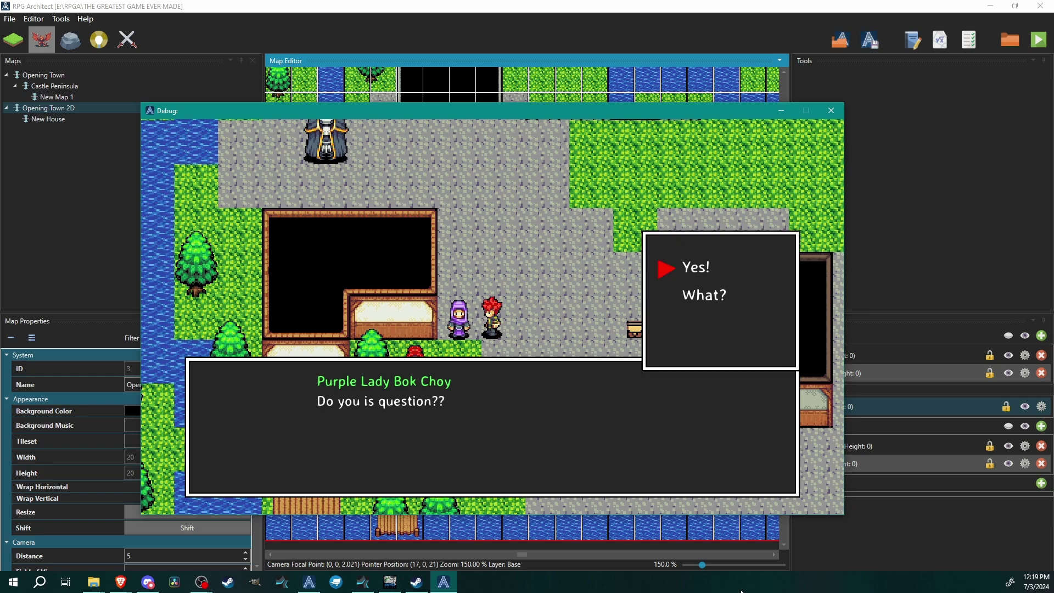
key(Down)
key(Up)
key(Down)
key(Up)
click(828, 112)
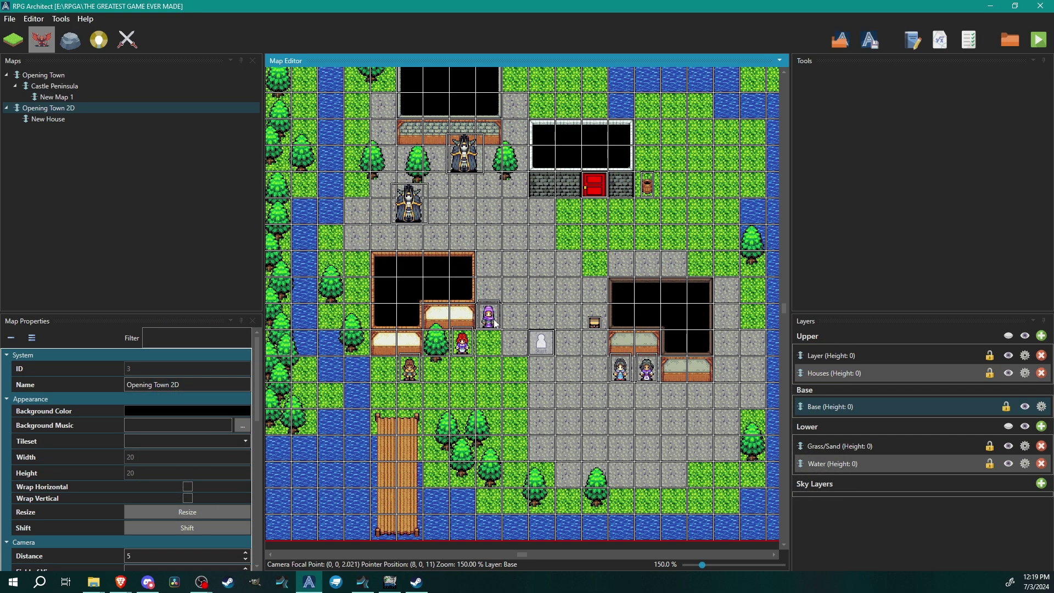
Step: Open the purple NPC's entity editor full screen with its dialogue options expanded
double_click(488, 316)
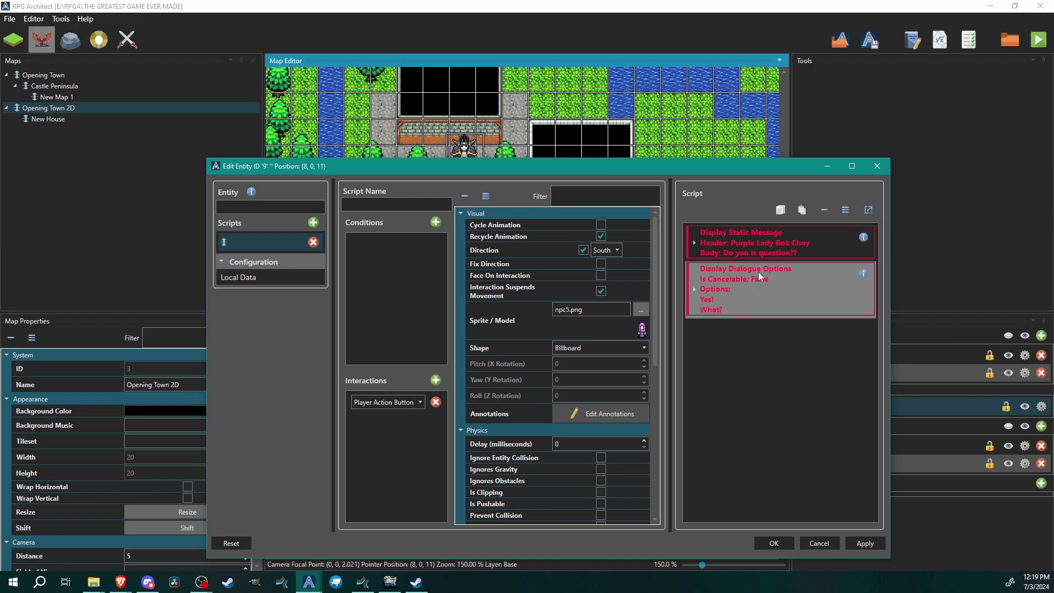
click(759, 272)
drag(780, 178, 738, 155)
double_click(724, 147)
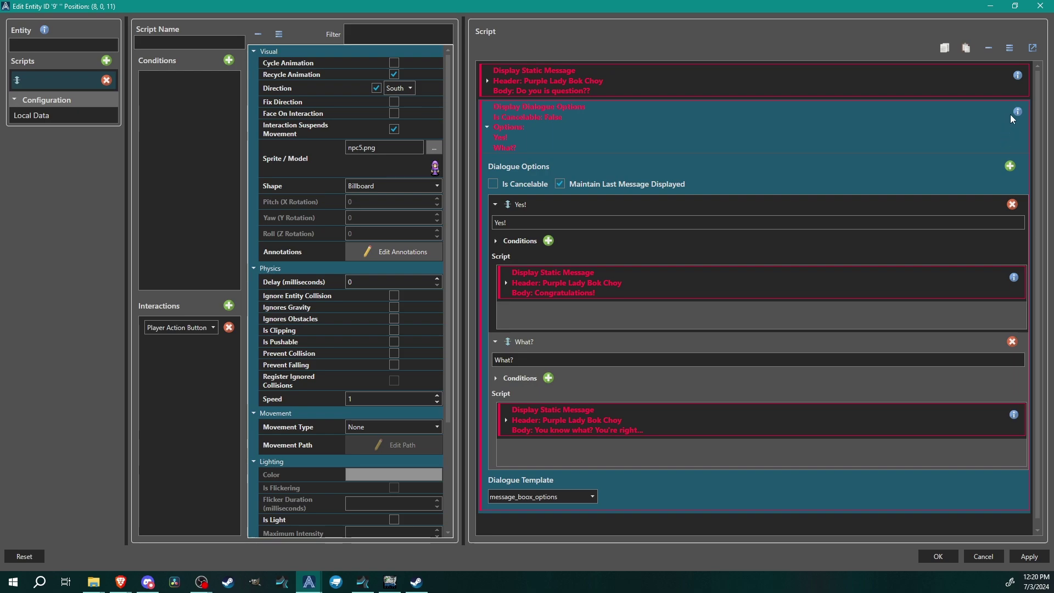
Step: Add a third dialogue choice with the text 'Option 3'
click(1010, 166)
click(583, 471)
text(Option 3)
scroll(586, 433, down, 3)
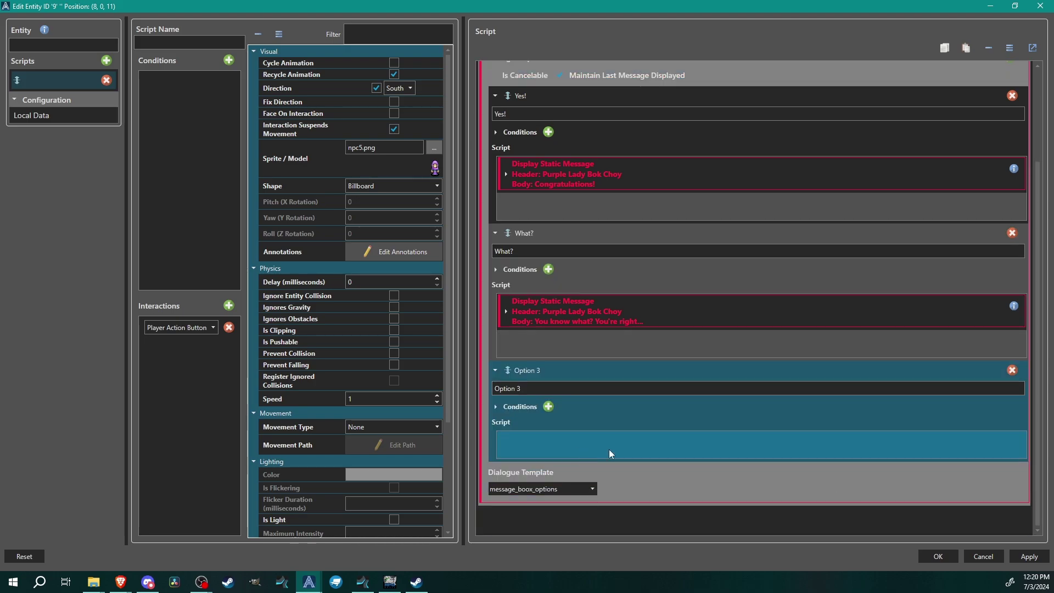
Step: Apply the entity changes, save, and test-play to see the Yes!/What?/Option 3 choices
click(939, 557)
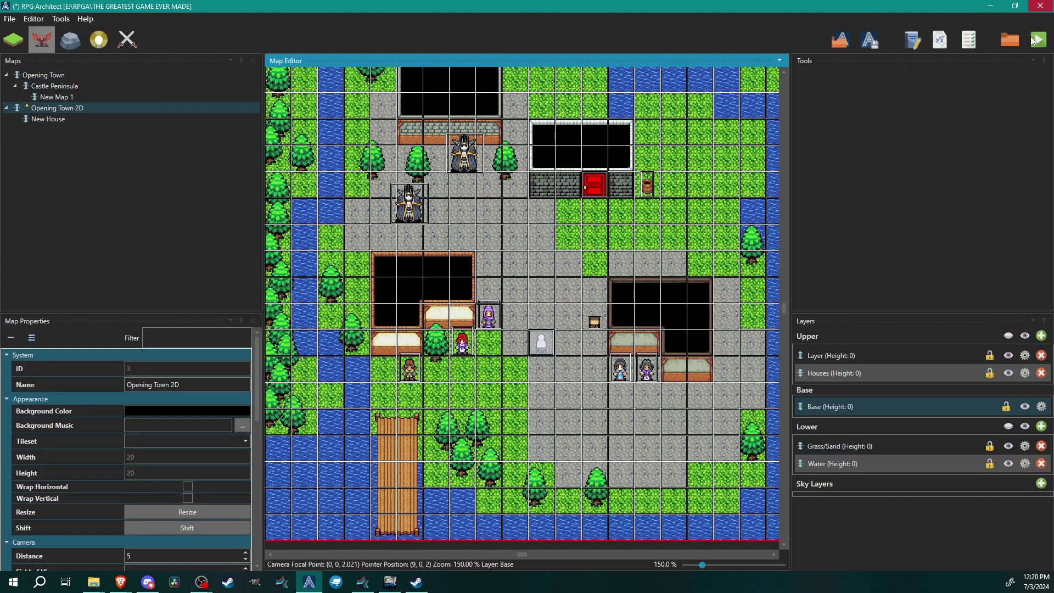
key(ctrl+s)
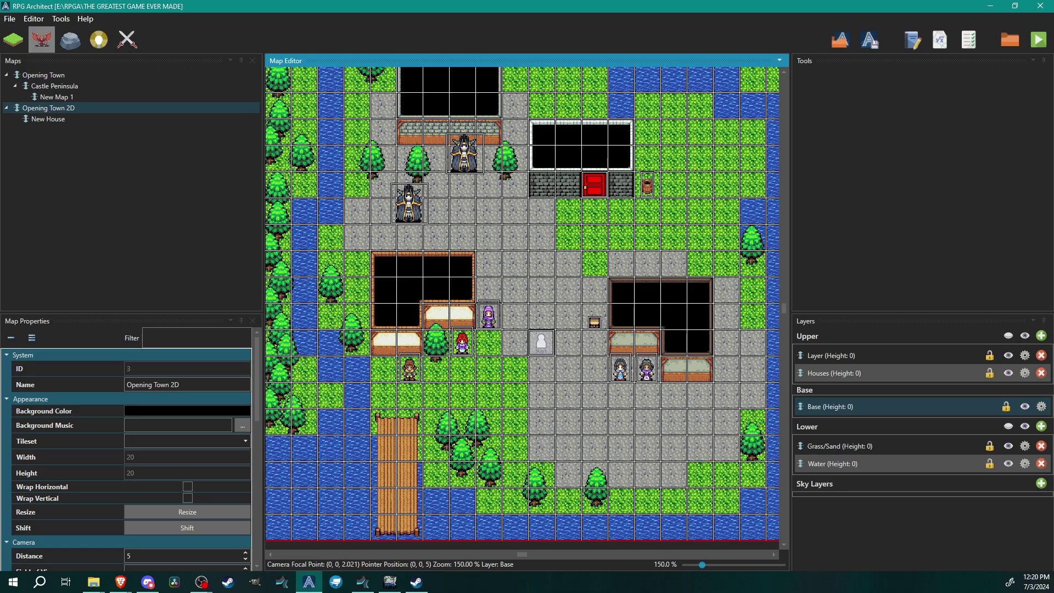
key(F5)
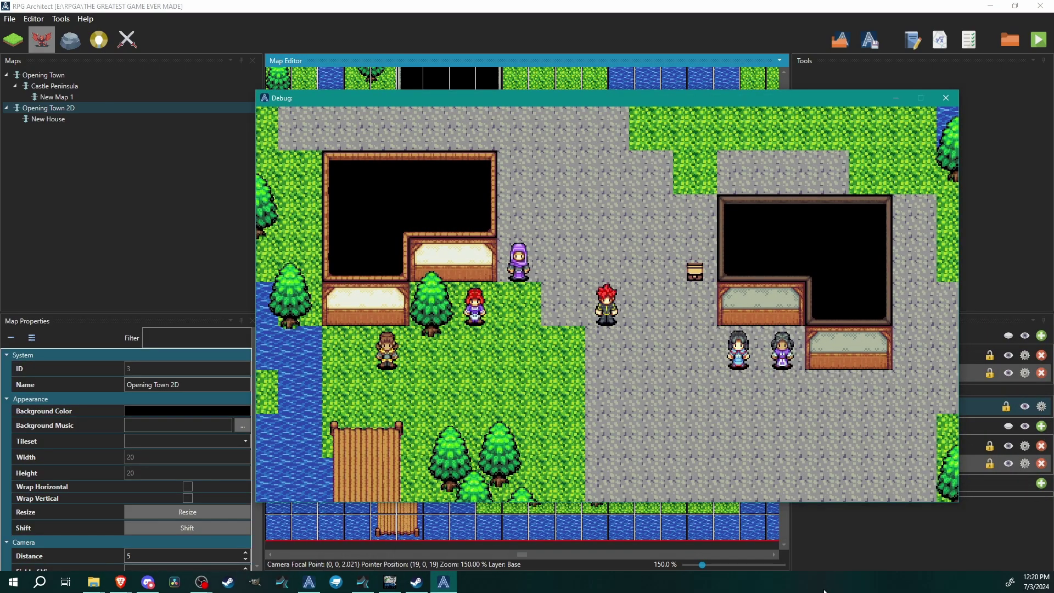
key(Left)
key(Left)
key(Up)
key(Up)
key(Return)
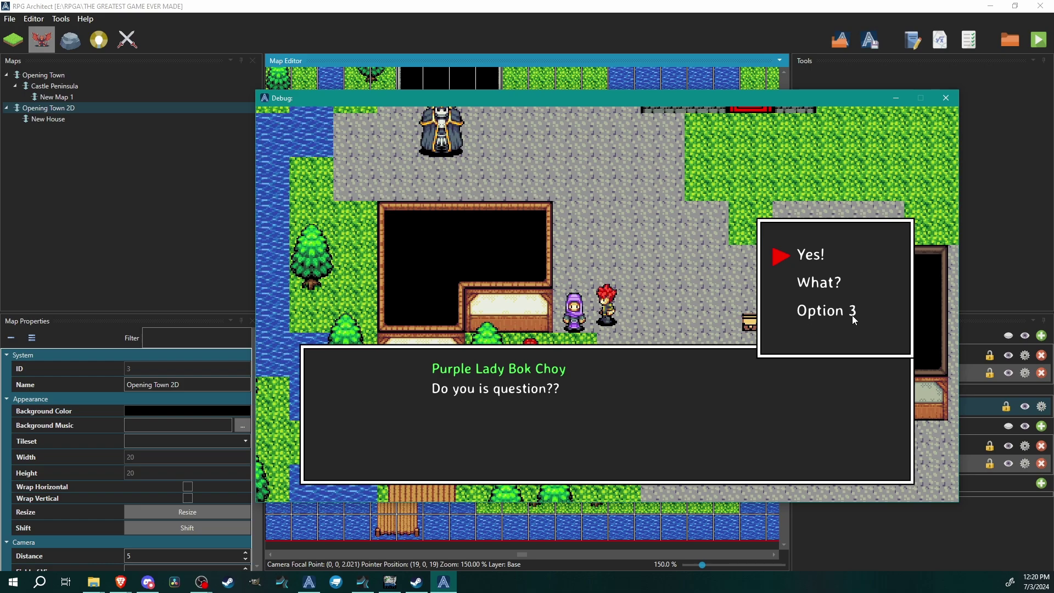
click(946, 97)
Step: Open the game database with F9 and maximize it
key(F9)
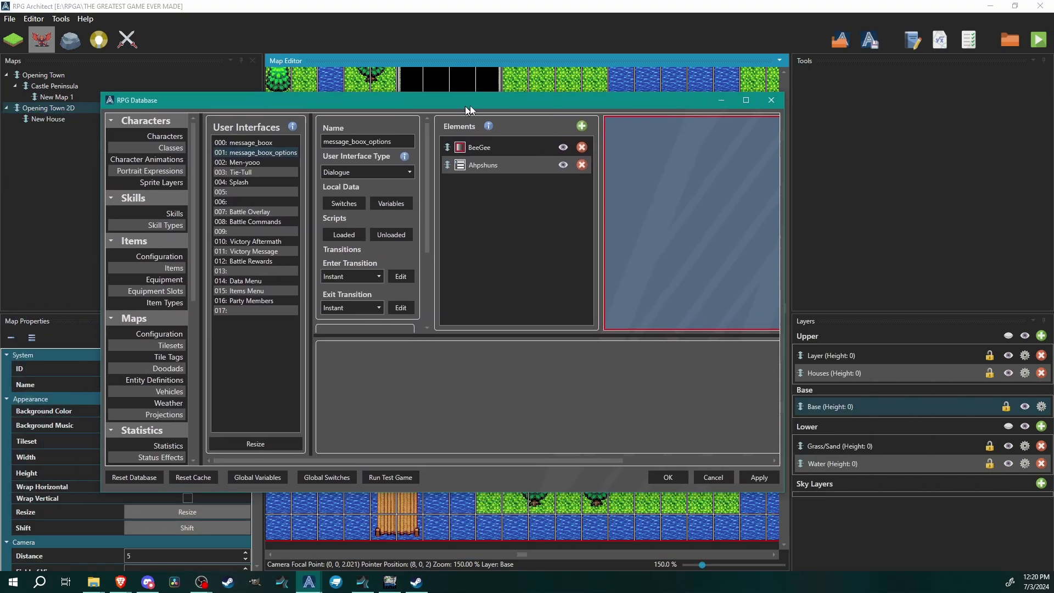
drag(470, 105, 555, 111)
double_click(556, 110)
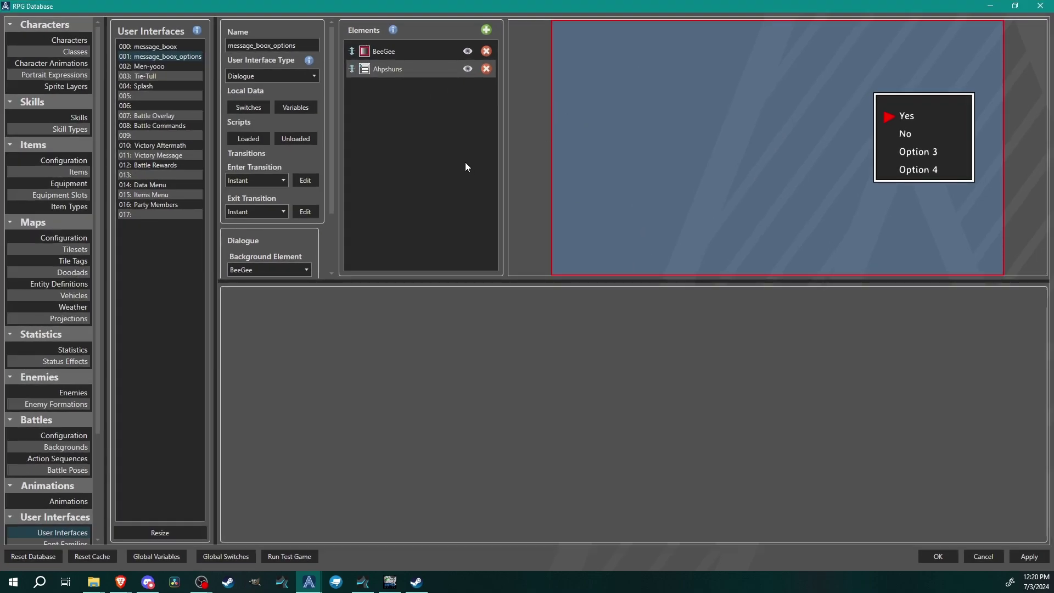
Step: Enable Shrink Vertically on the Ahpshuns options element and close the database
click(390, 68)
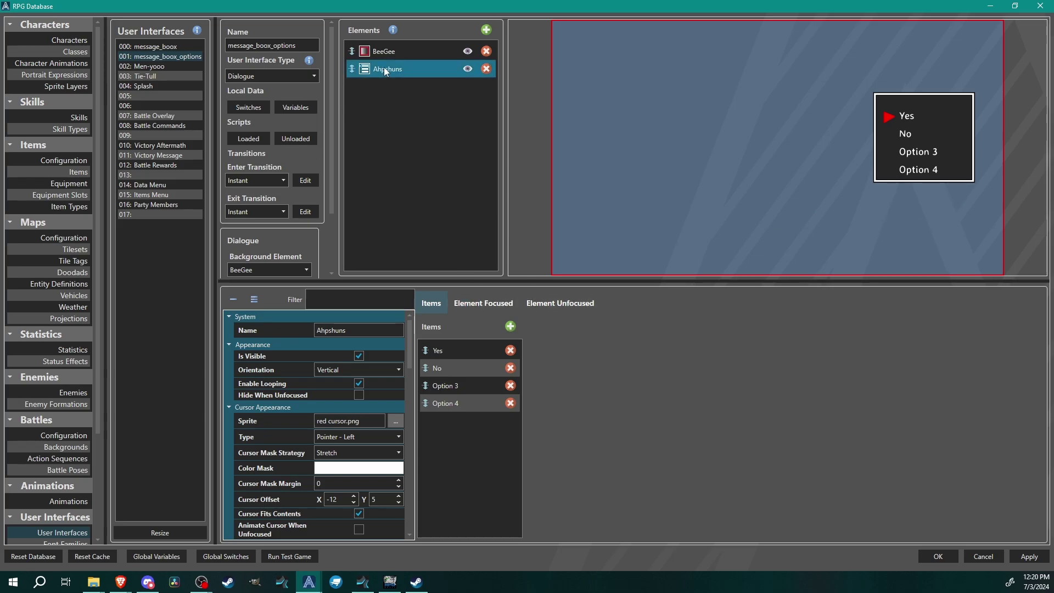
drag(331, 90, 329, 187)
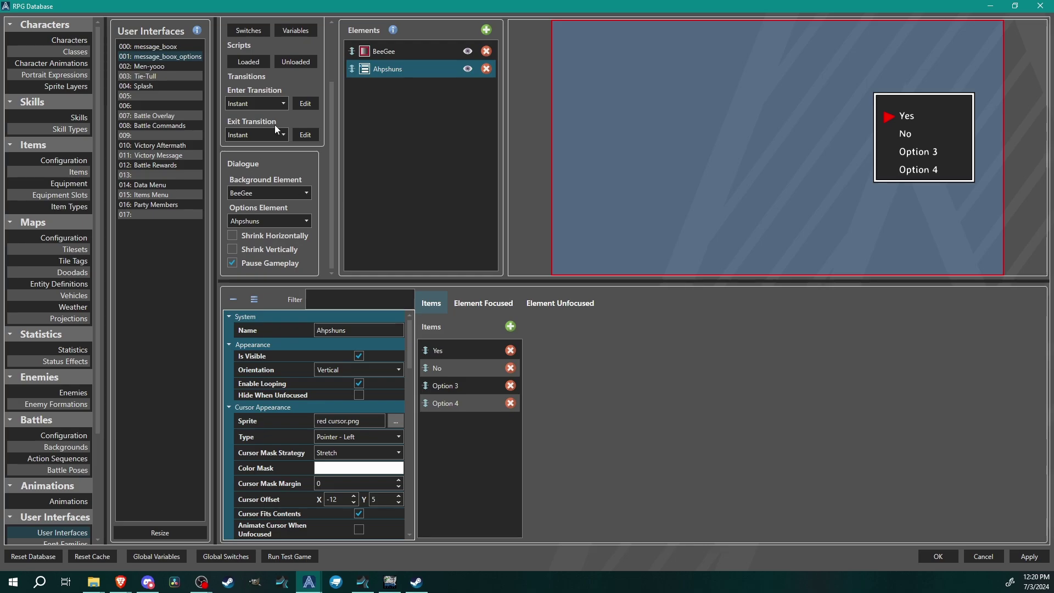
scroll(311, 221, up, 2)
scroll(226, 222, down, 2)
click(232, 263)
click(233, 249)
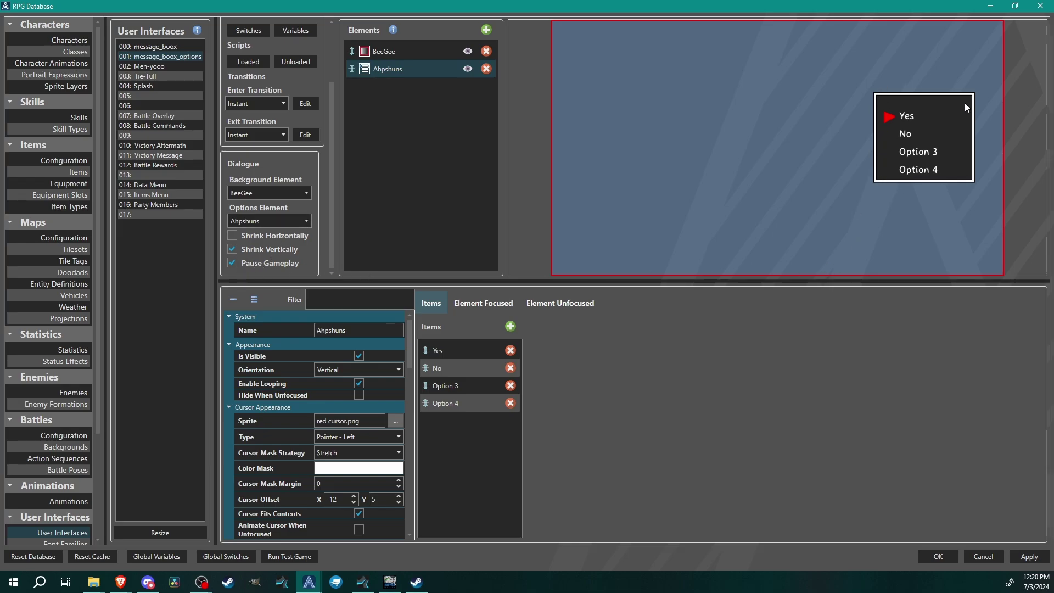
click(937, 559)
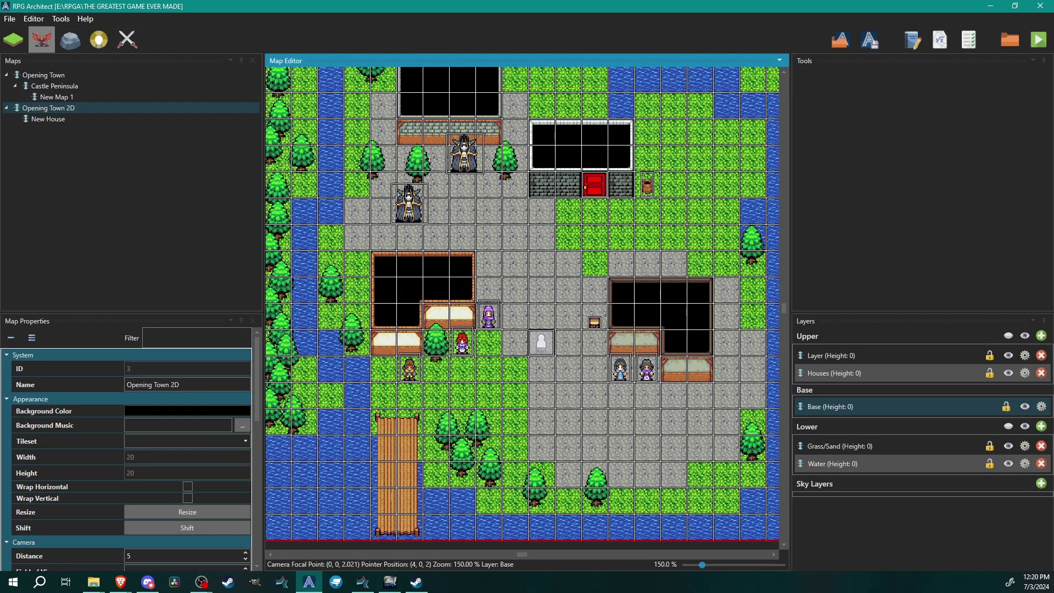
click(1039, 39)
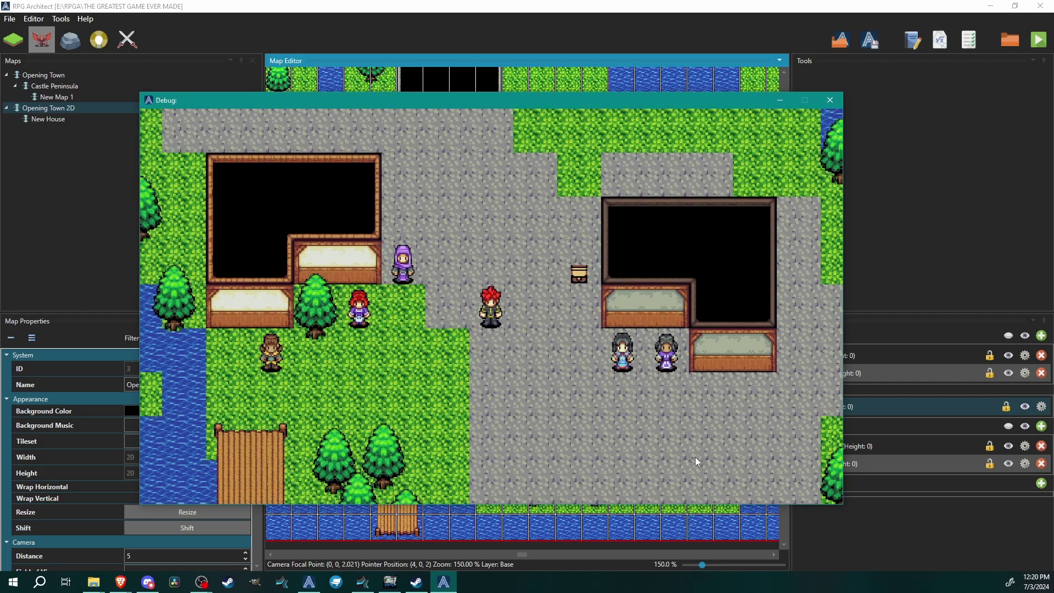
key(Up)
key(Left)
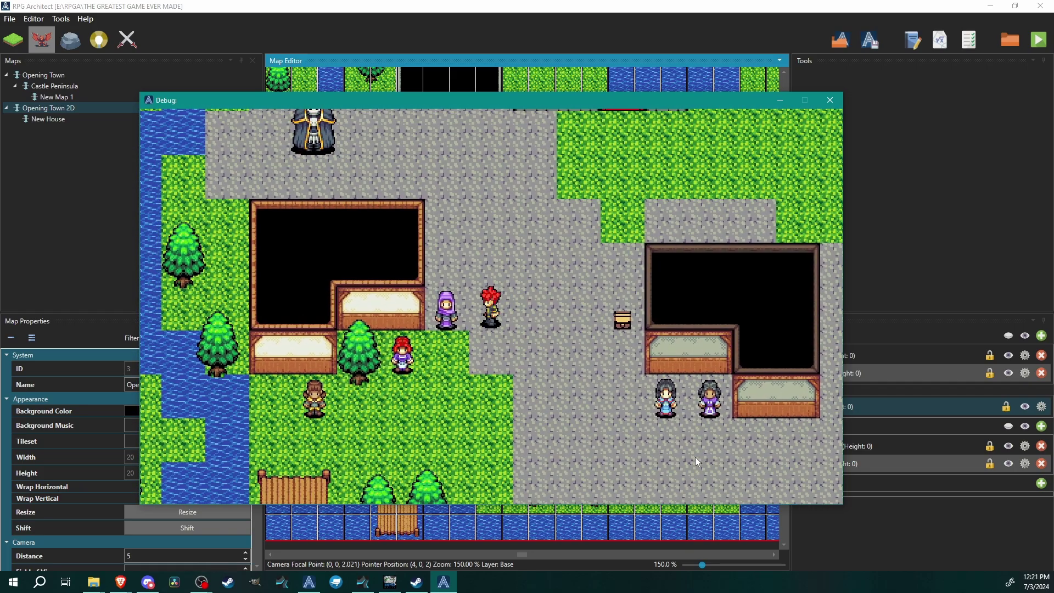
key(Return)
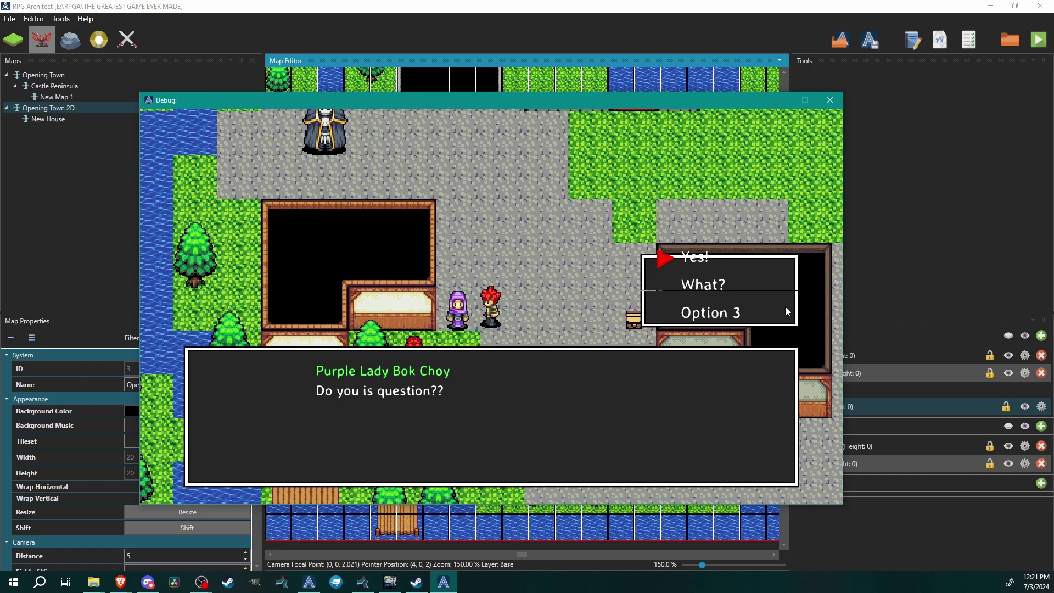
click(830, 100)
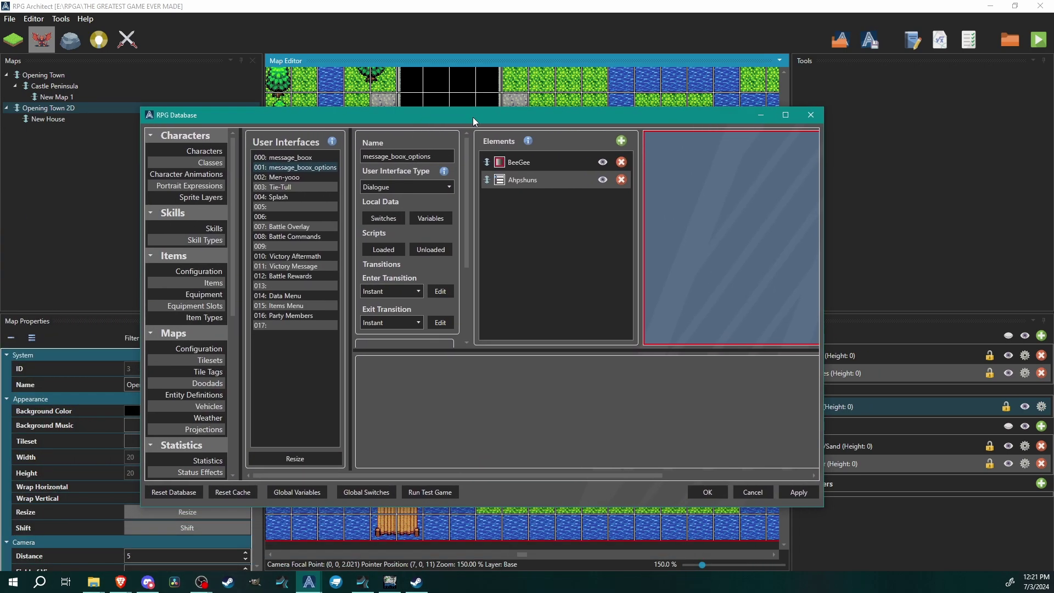
Step: Open the database and bring up the BeeGee background element's margin settings
double_click(473, 117)
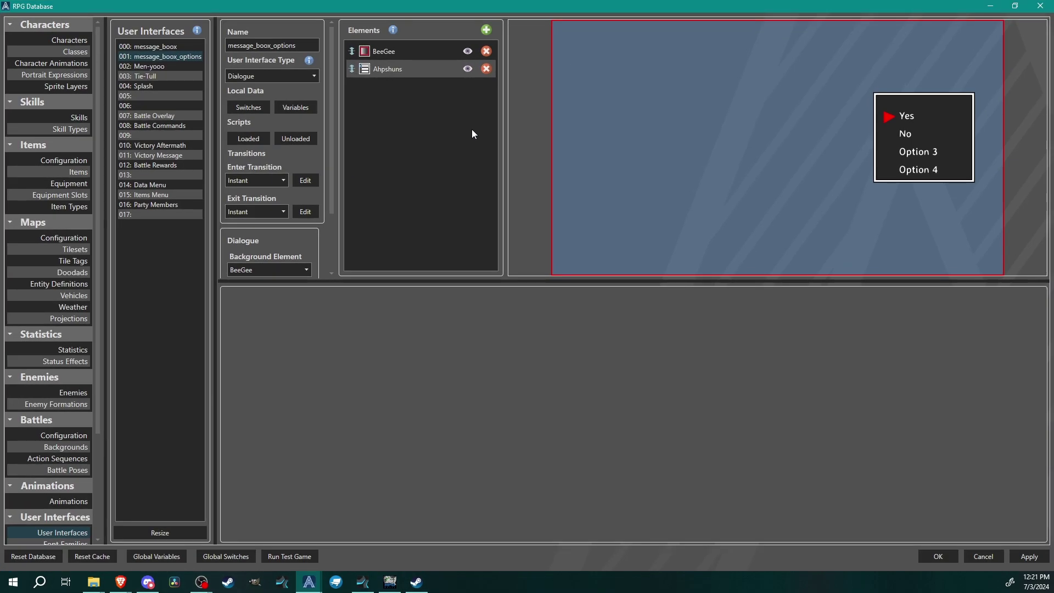
click(392, 74)
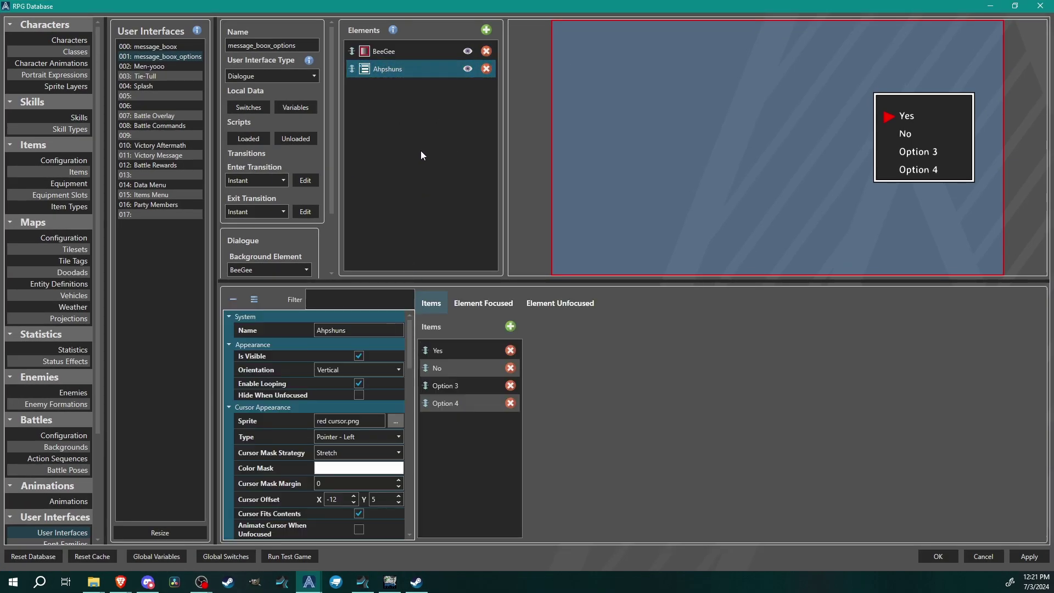
click(400, 52)
drag(424, 370, 454, 466)
click(331, 532)
drag(424, 405, 399, 450)
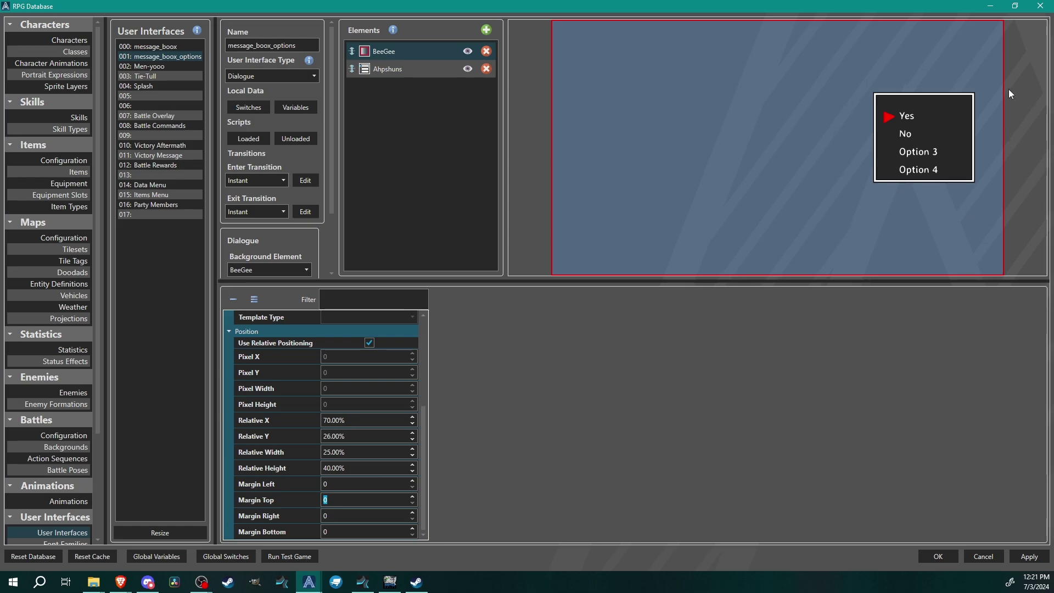
Step: Set BeeGee's Margin Top and Margin Bottom to 40 and close the database
double_click(343, 502)
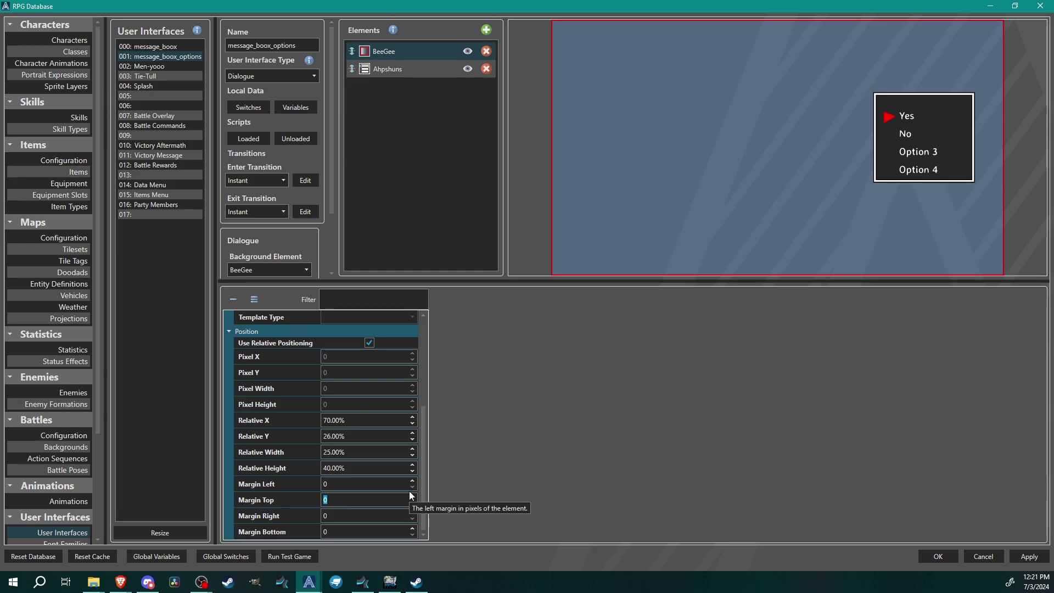
text(40)
double_click(349, 532)
text(40)
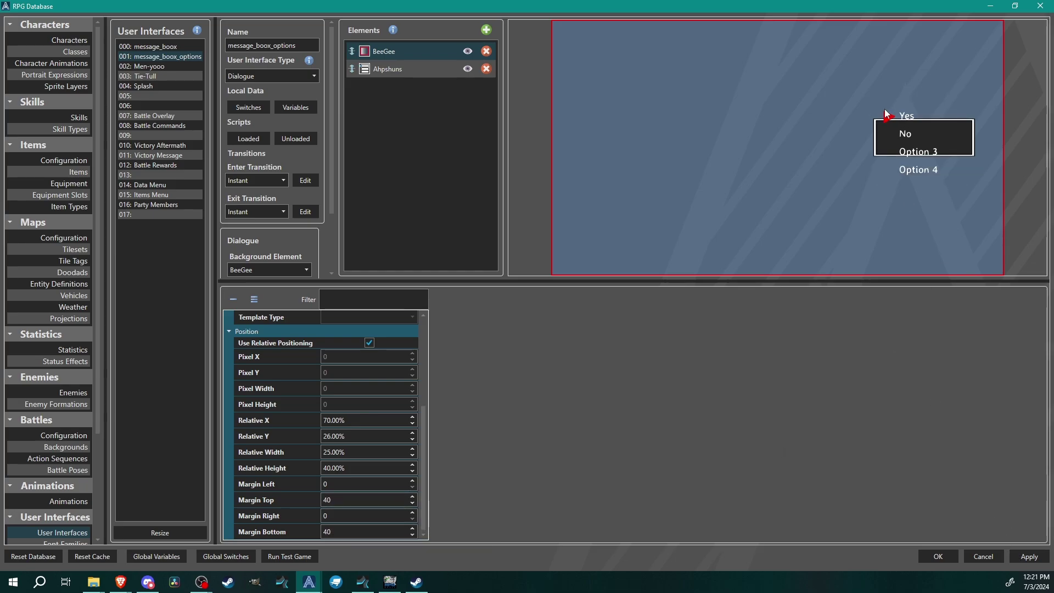
click(950, 556)
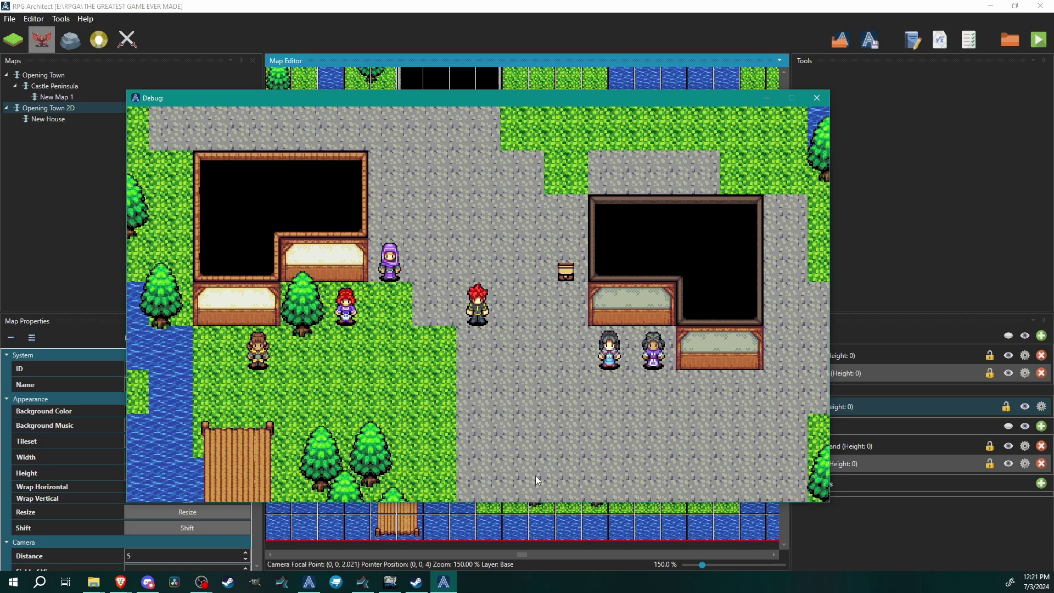
Step: Talk to the purple lady in the test game to check her Yes!/What?/Option 3 box, then close it
key(Left)
key(Left)
key(Return)
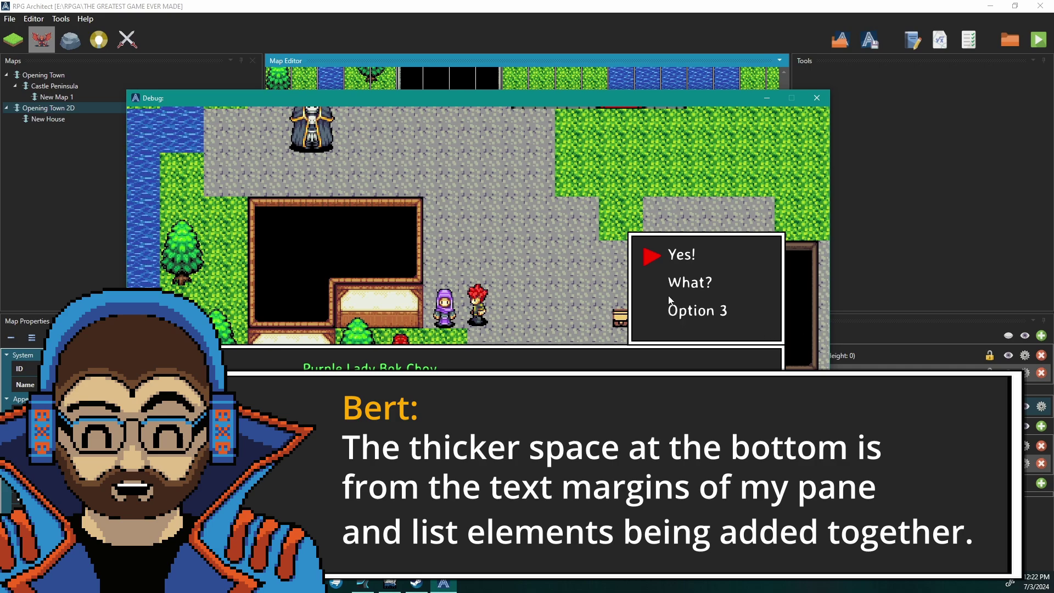
click(817, 98)
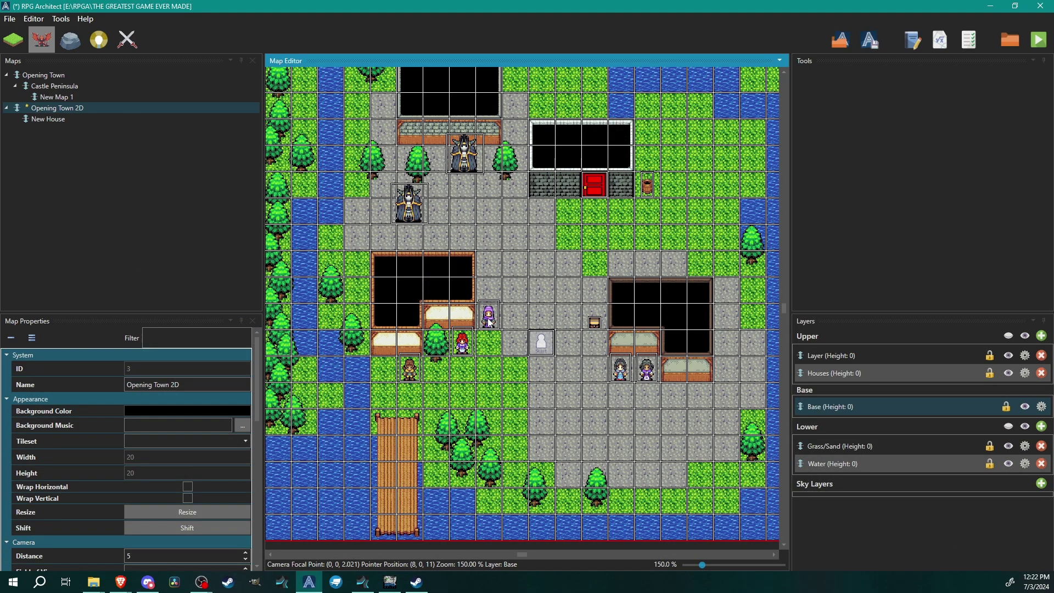
Step: Open the purple lady's entity editor full-screen and expand her Display Dialogue Options
double_click(489, 315)
click(706, 130)
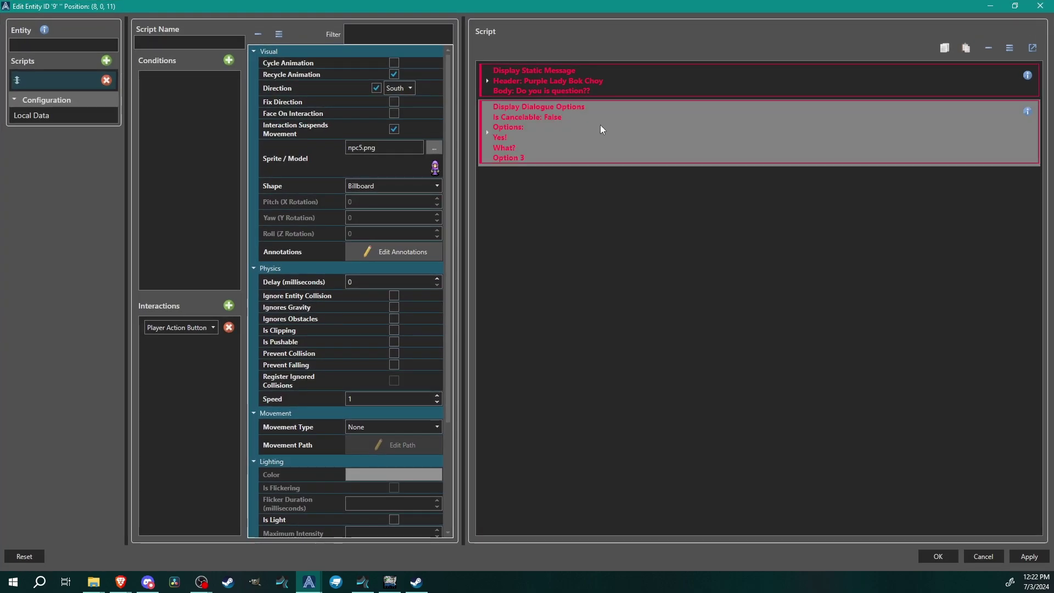
double_click(601, 124)
scroll(816, 131, down, 2)
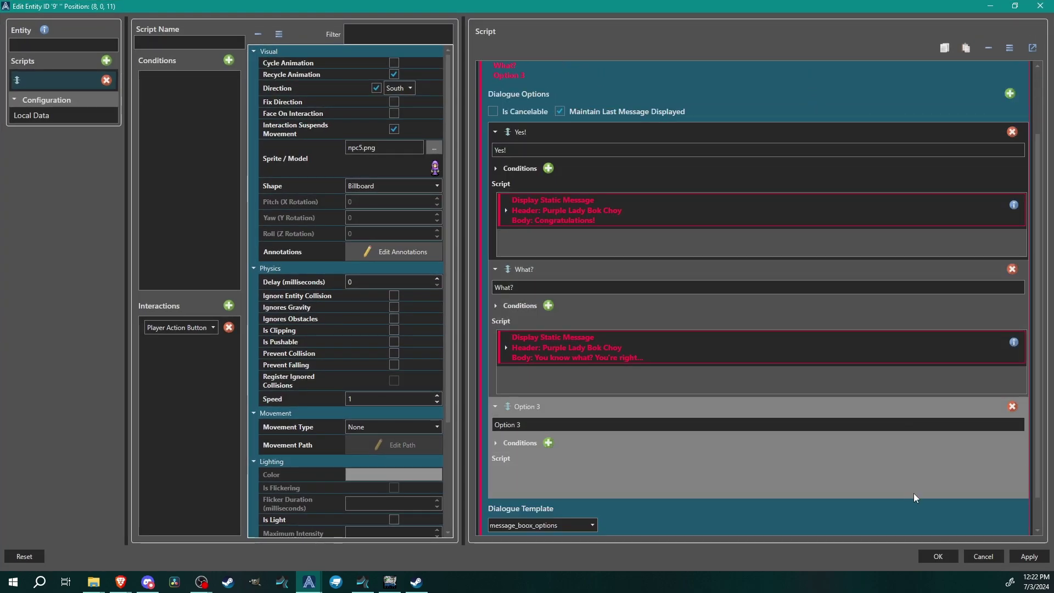
scroll(986, 430, down, 1)
scroll(996, 280, up, 4)
Step: Add a fourth dialogue choice, Orrange, after Option 3
click(1010, 176)
scroll(708, 188, down, 3)
scroll(670, 210, up, 1)
scroll(585, 472, down, 2)
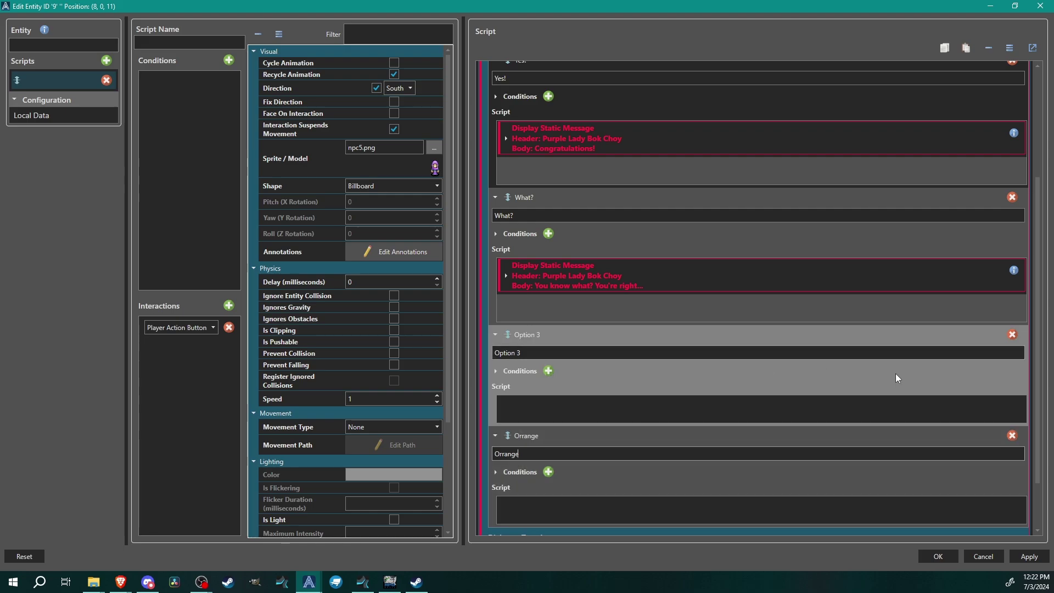
scroll(1013, 539, down, 1)
Step: Accept the entity edits, save the project with Ctrl+S, and reposition the test game window
click(951, 557)
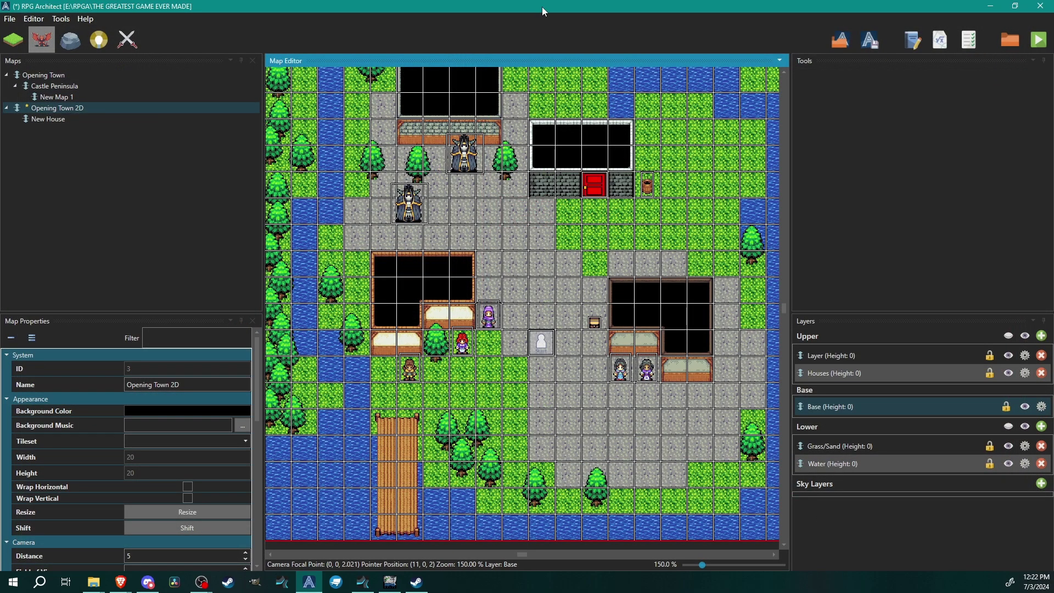
key(ctrl+s)
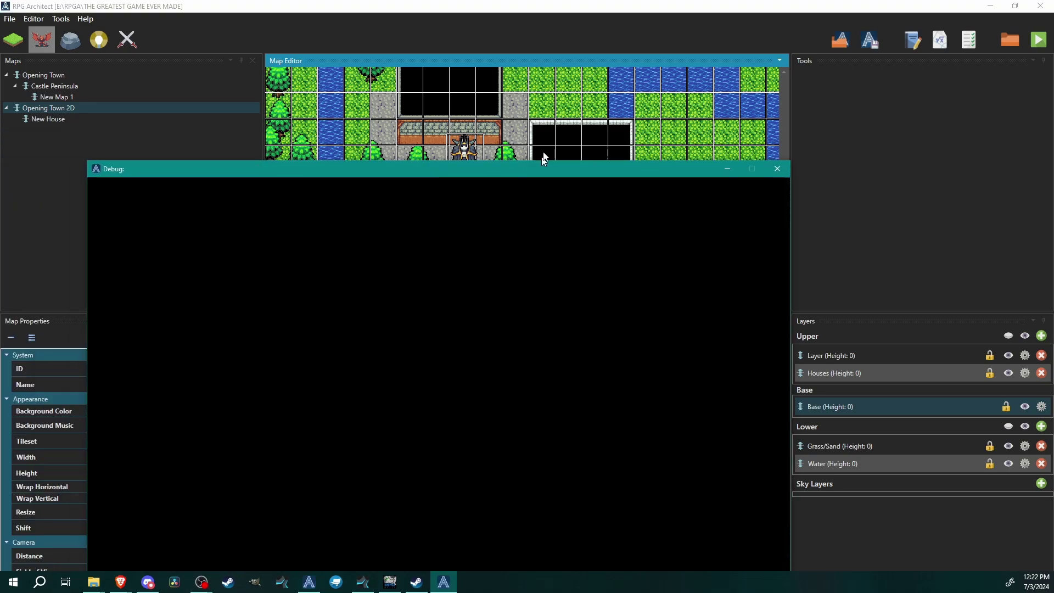
drag(533, 163, 565, 100)
Step: Walk to the purple lady and cycle the red pointer through her four choices, including Orrange
key(Up)
key(Left)
key(Return)
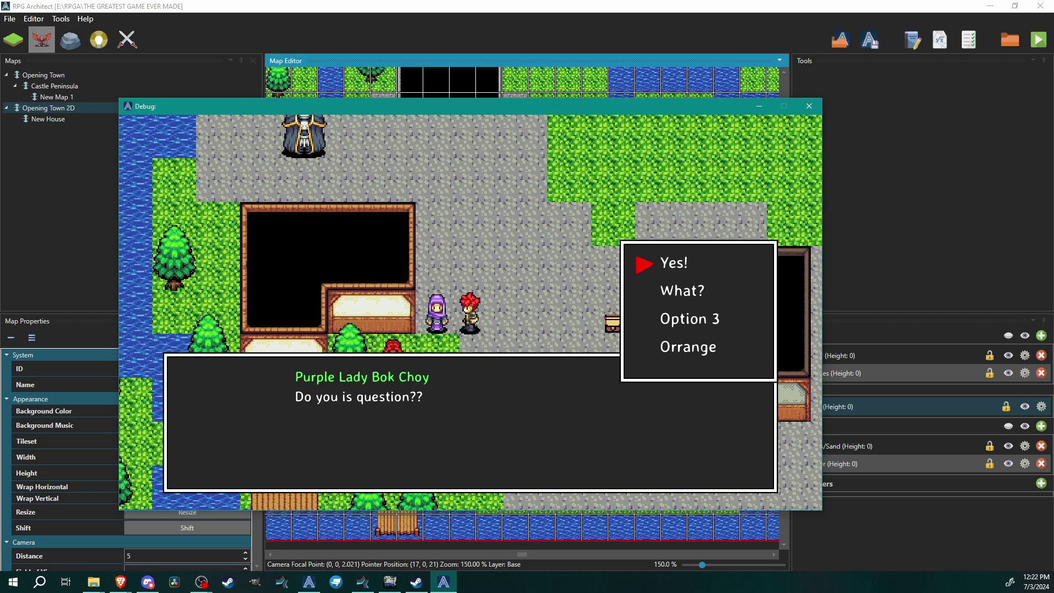
key(Down)
key(Down)
key(Down)
key(Down)
key(Down)
key(Down)
key(Down)
key(Down)
key(Down)
key(Down)
key(Down)
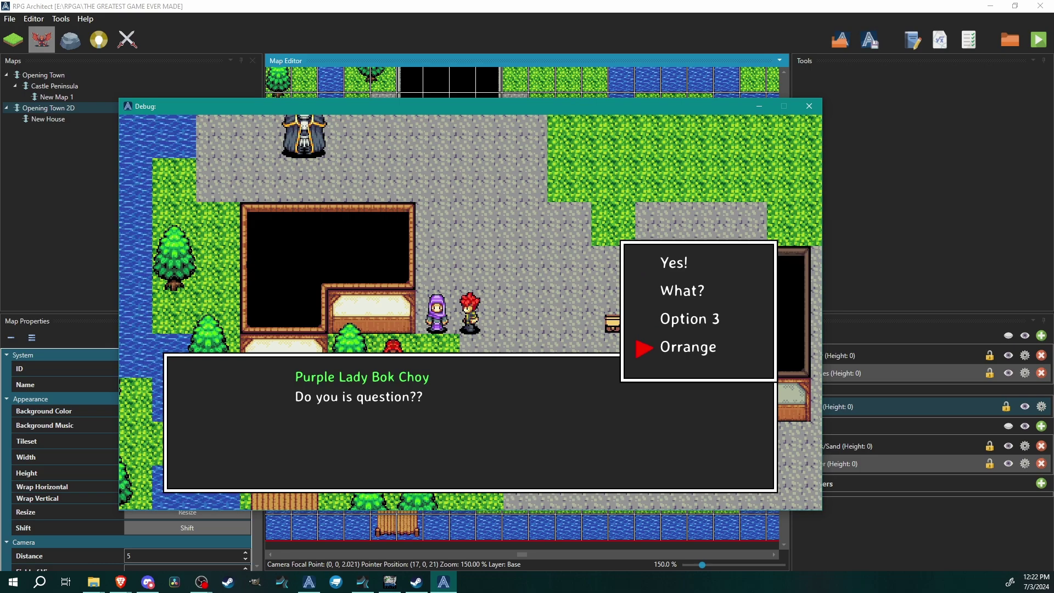
key(Down)
key(Down)
key(Down)
key(Down)
key(Down)
key(Down)
click(810, 106)
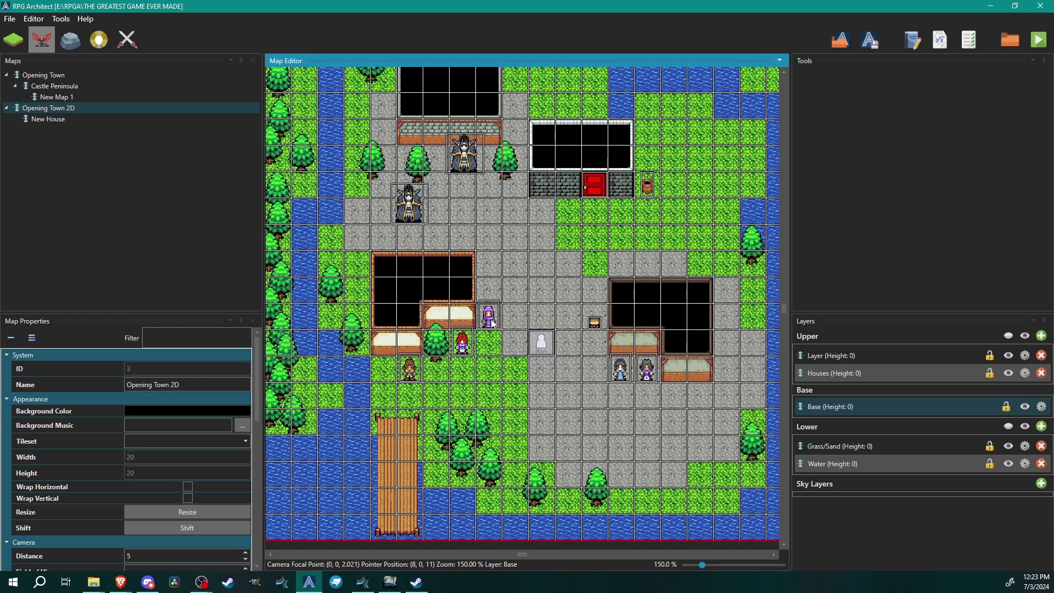
double_click(493, 322)
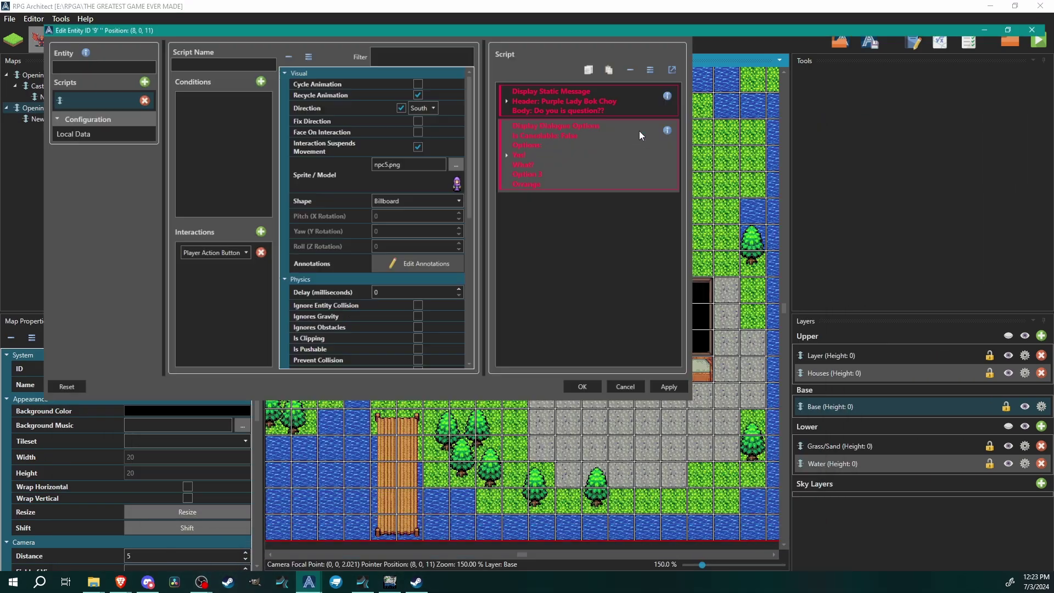
double_click(639, 130)
click(611, 143)
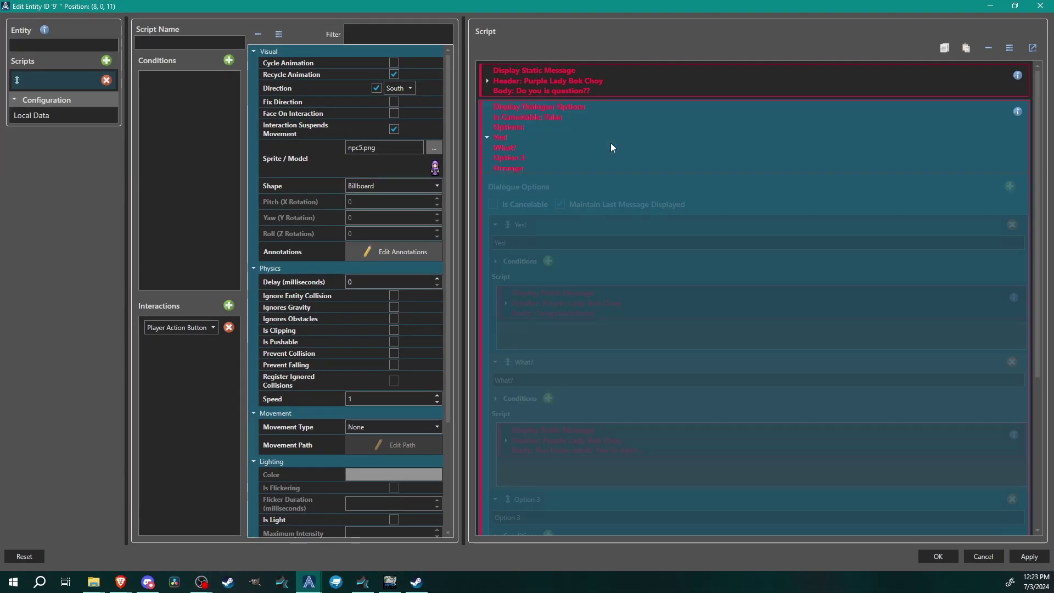
scroll(714, 319, down, 1)
scroll(713, 330, down, 2)
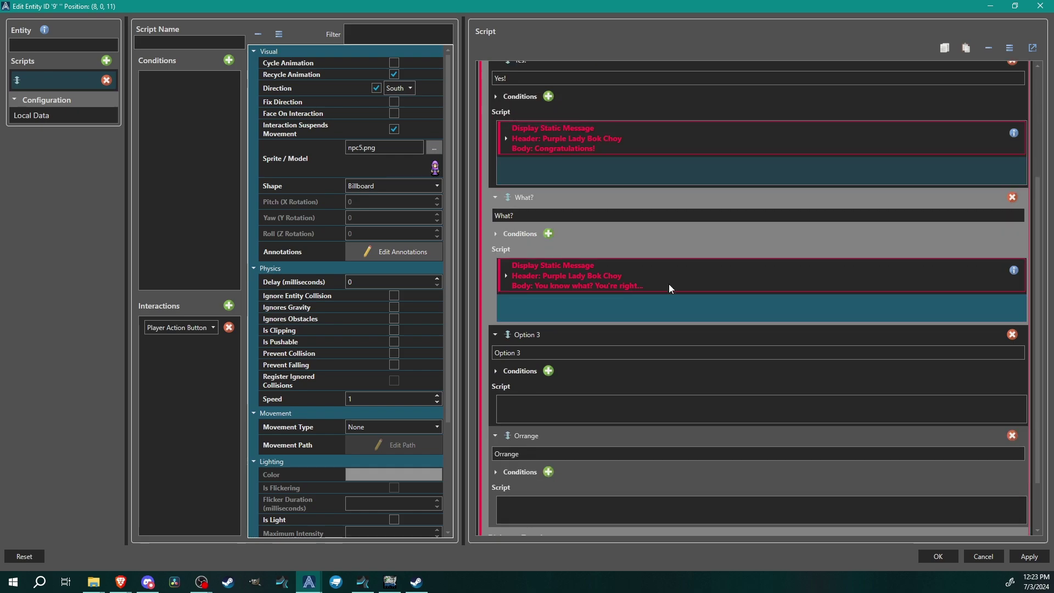
scroll(669, 286, down, 1)
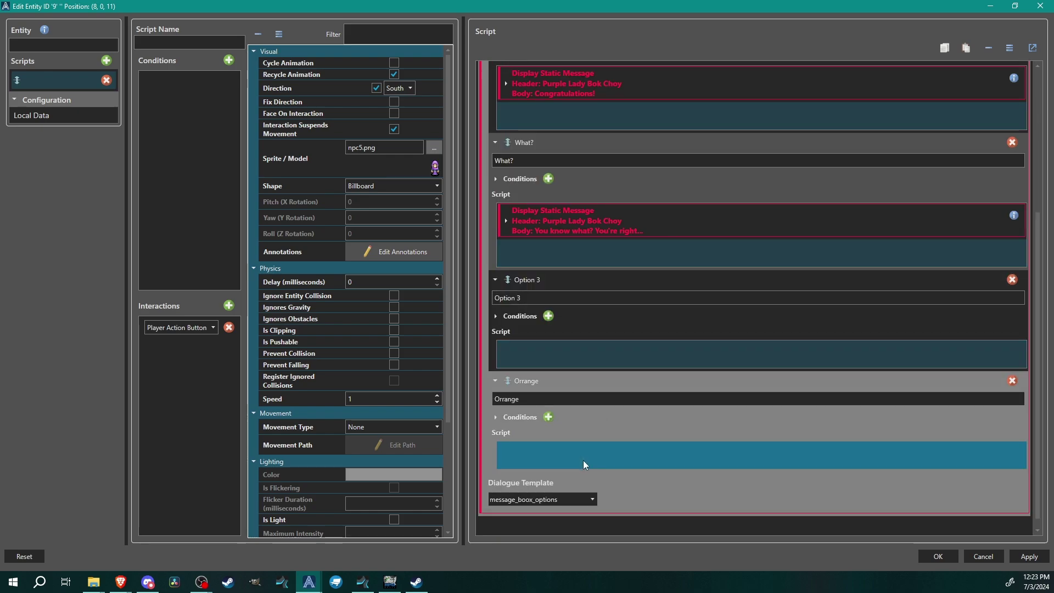
scroll(782, 385, up, 4)
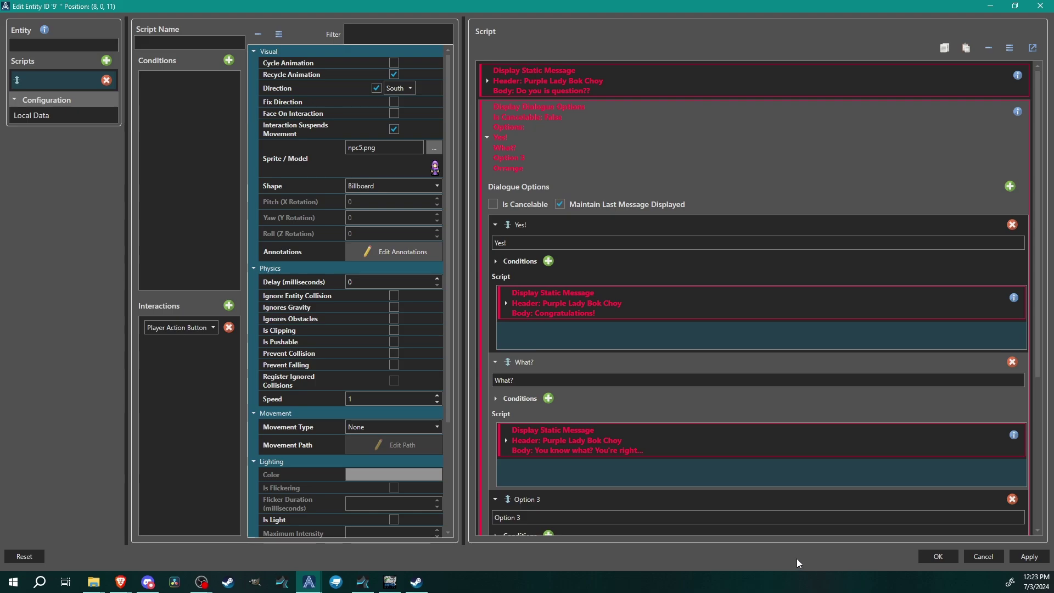
click(935, 557)
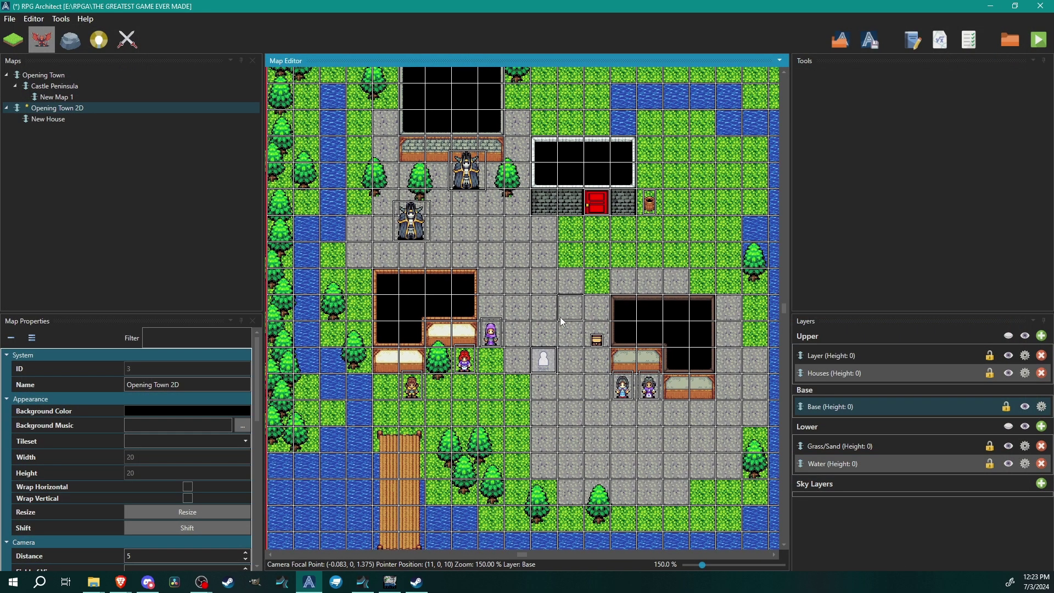
middle_drag(524, 326, 571, 324)
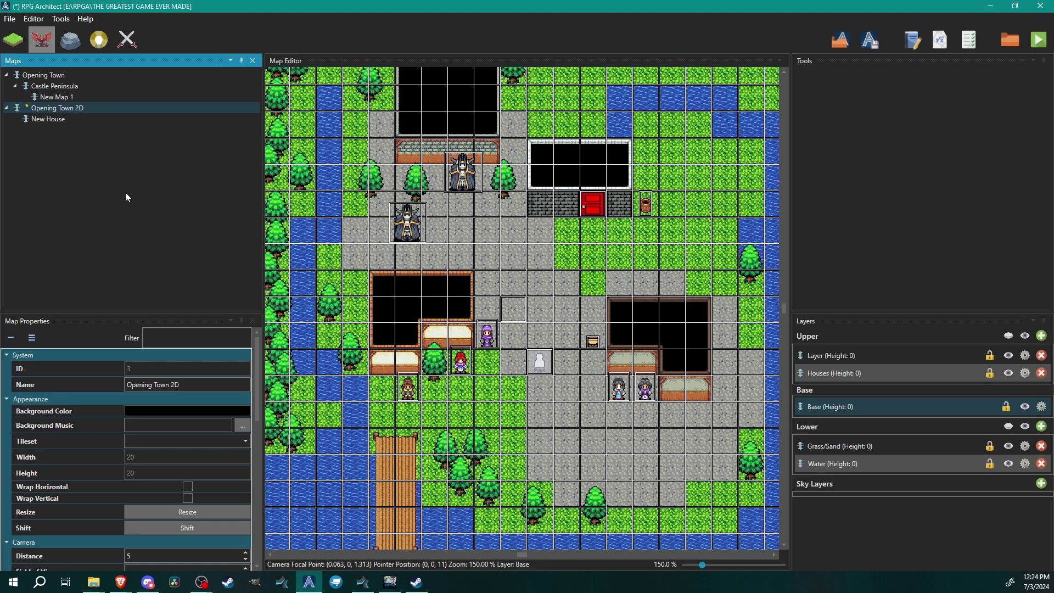
click(653, 589)
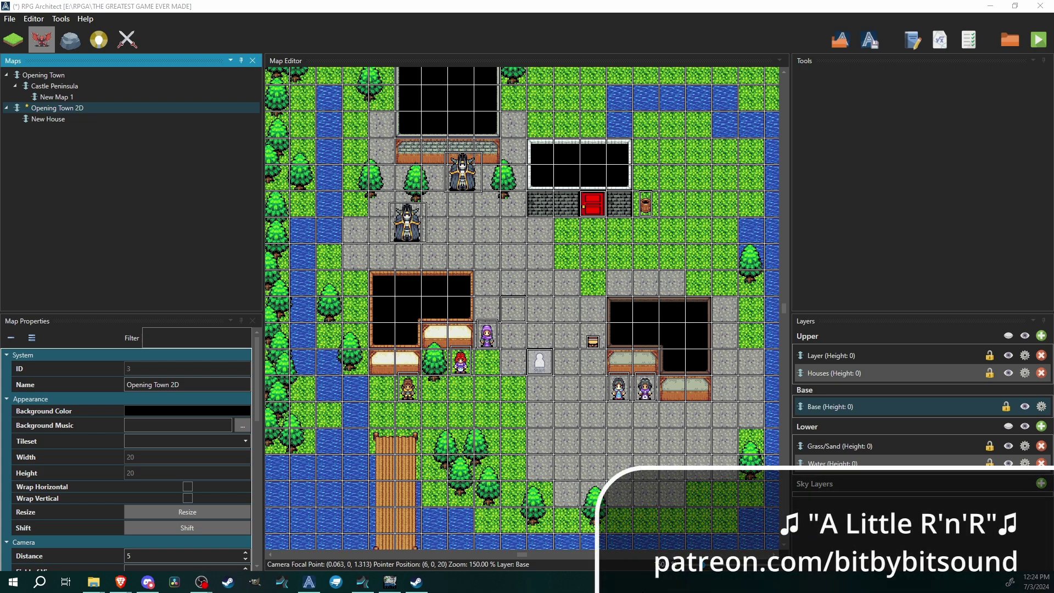
click(883, 552)
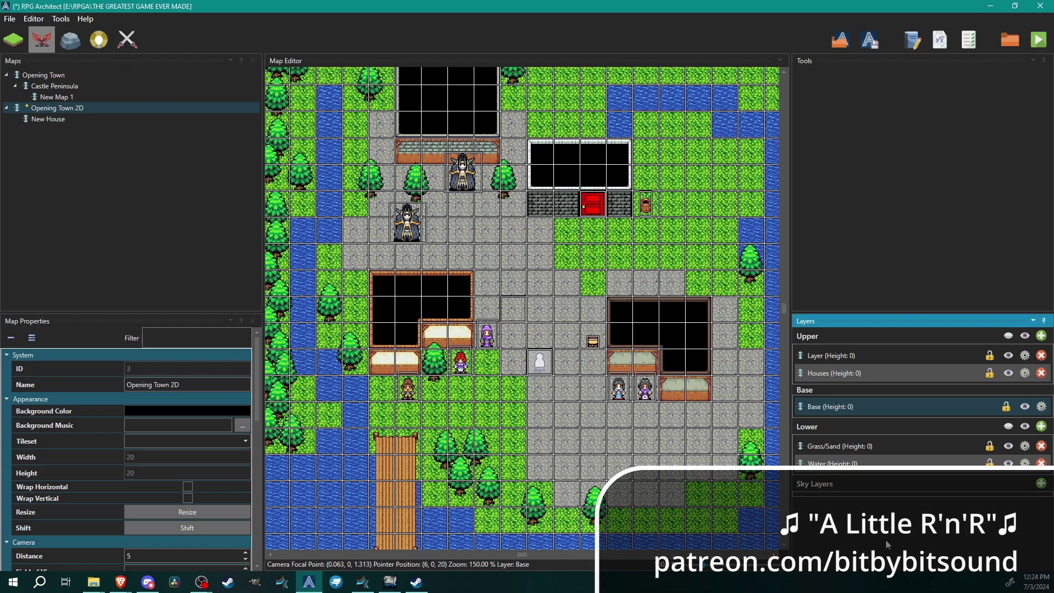